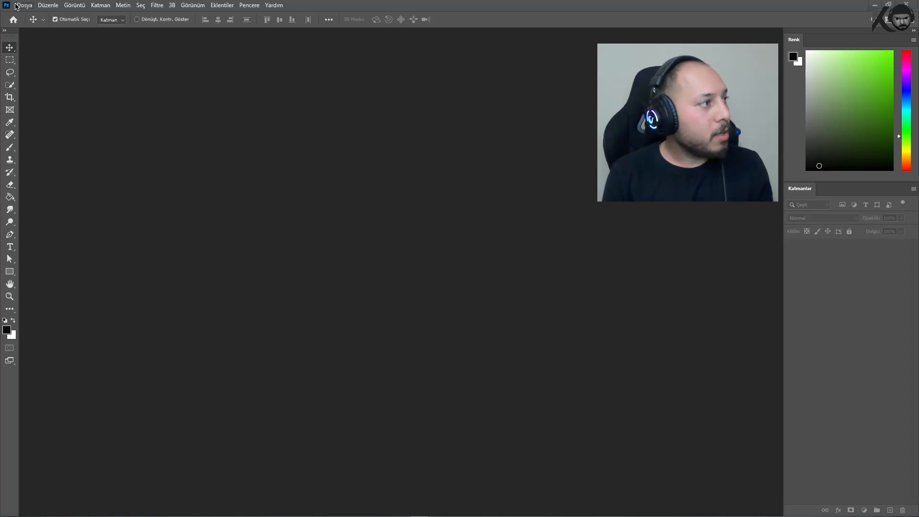
pyautogui.click(13, 20)
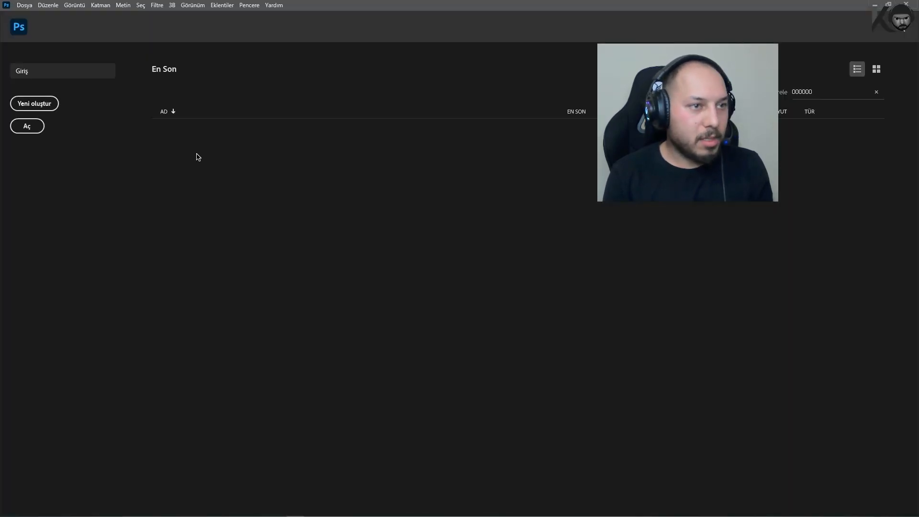
pyautogui.click(26, 107)
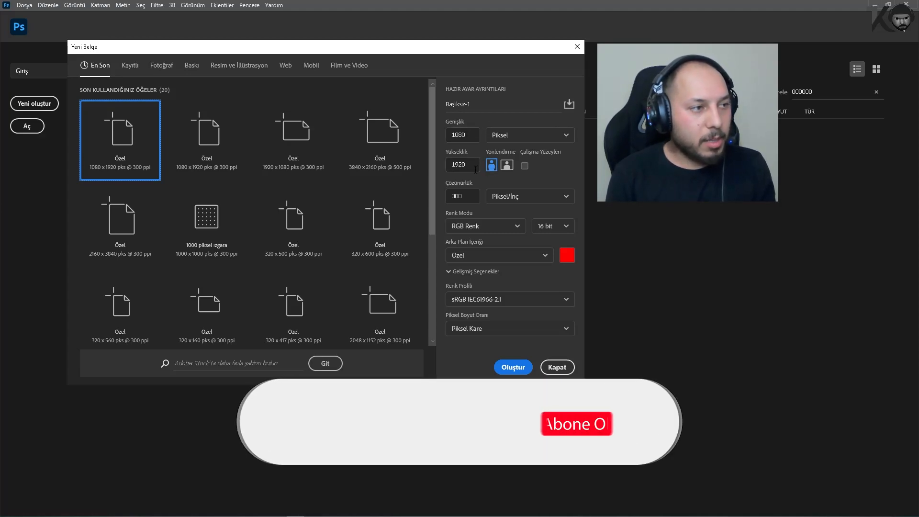
pyautogui.click(510, 170)
pyautogui.click(491, 165)
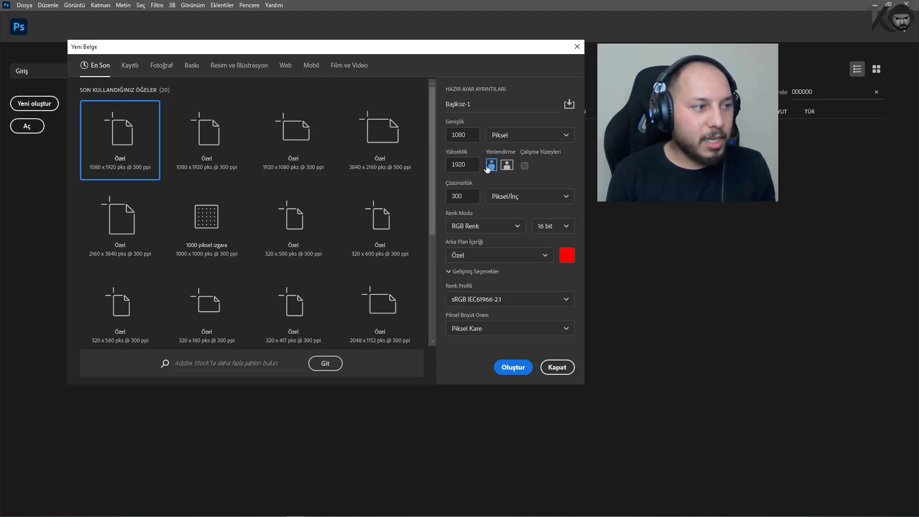
pyautogui.click(515, 139)
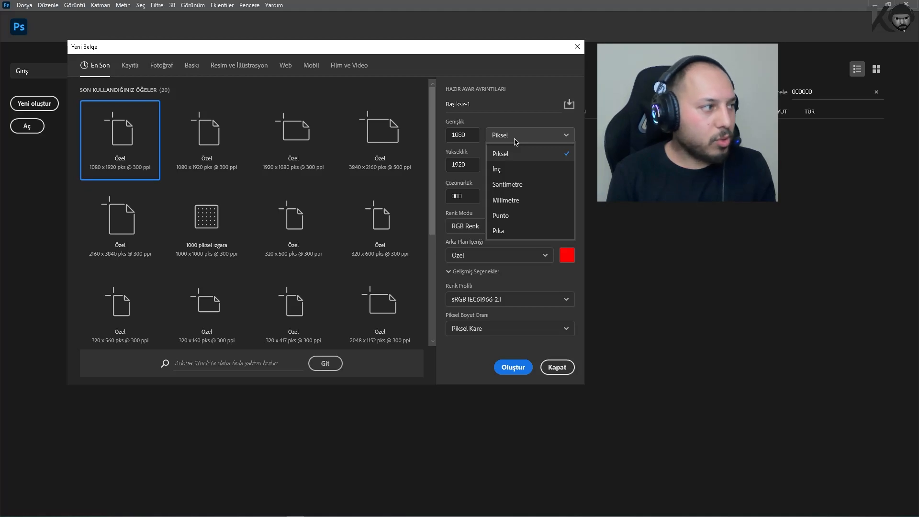
pyautogui.click(515, 139)
pyautogui.click(514, 369)
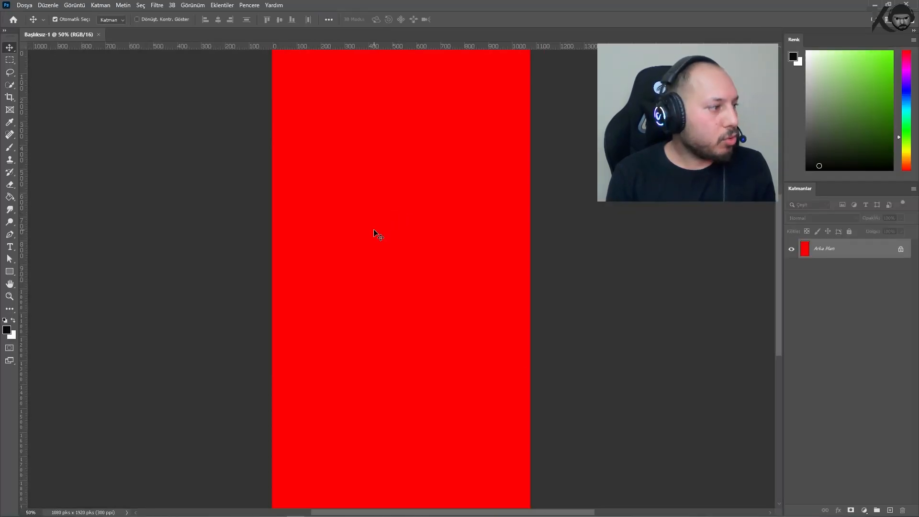
pyautogui.click(98, 34)
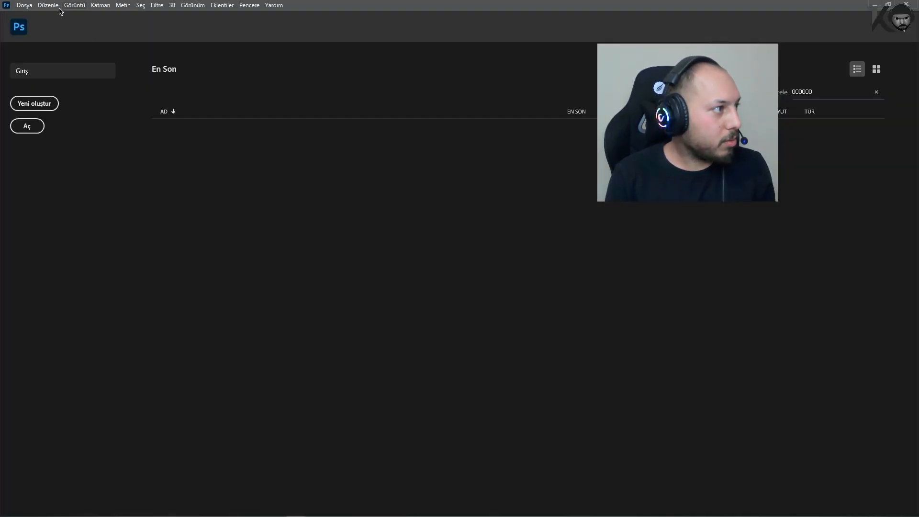
# Create a new 1080 x 1920 pixel document at 500 pixels/inch in 16-bit RGB with a white (ffffff) background
pyautogui.click(34, 104)
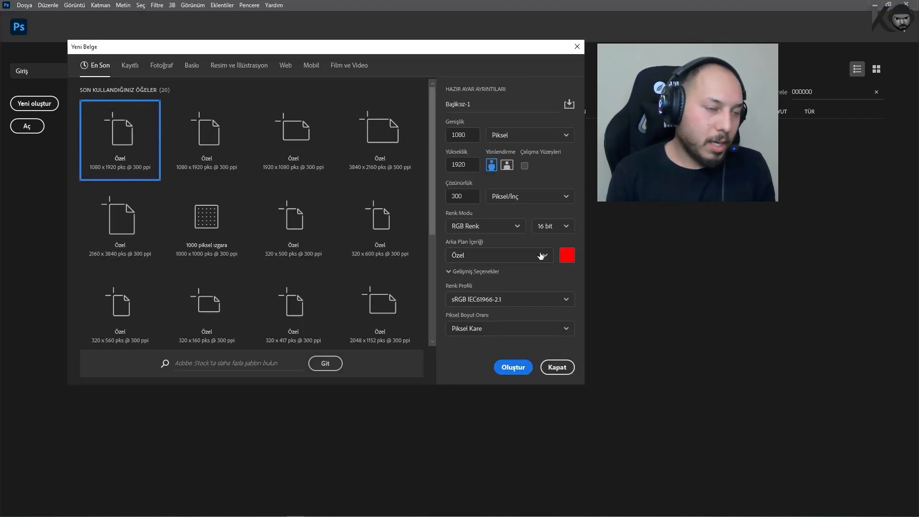
pyautogui.click(568, 260)
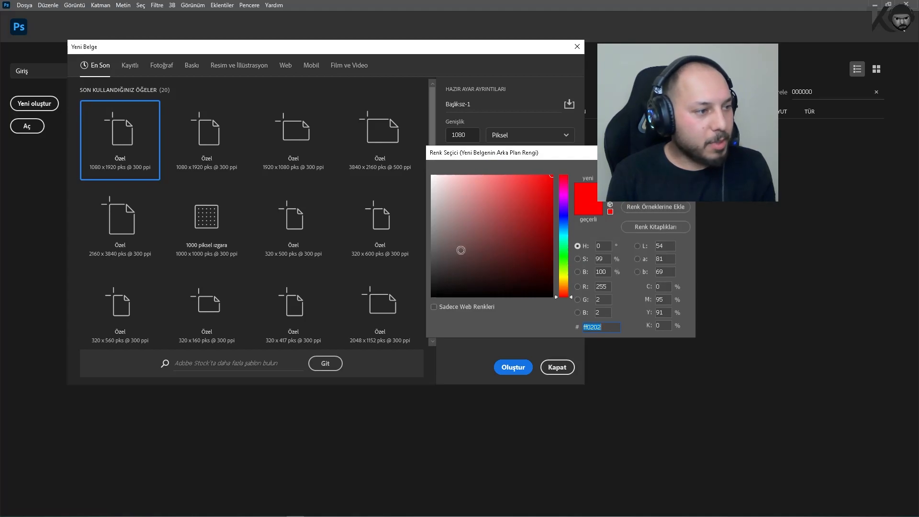
pyautogui.moveTo(464, 247); pyautogui.dragTo(402, 339)
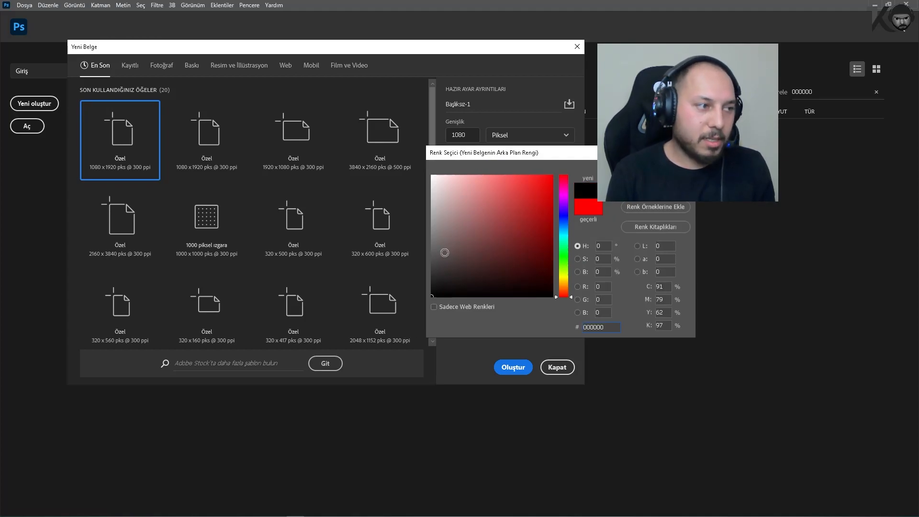
pyautogui.moveTo(443, 257); pyautogui.dragTo(400, 104)
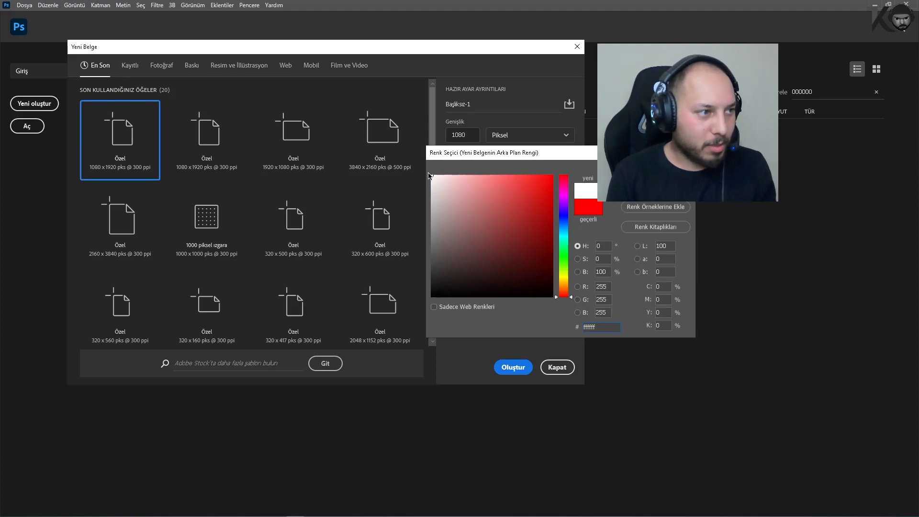
pyautogui.press('Return')
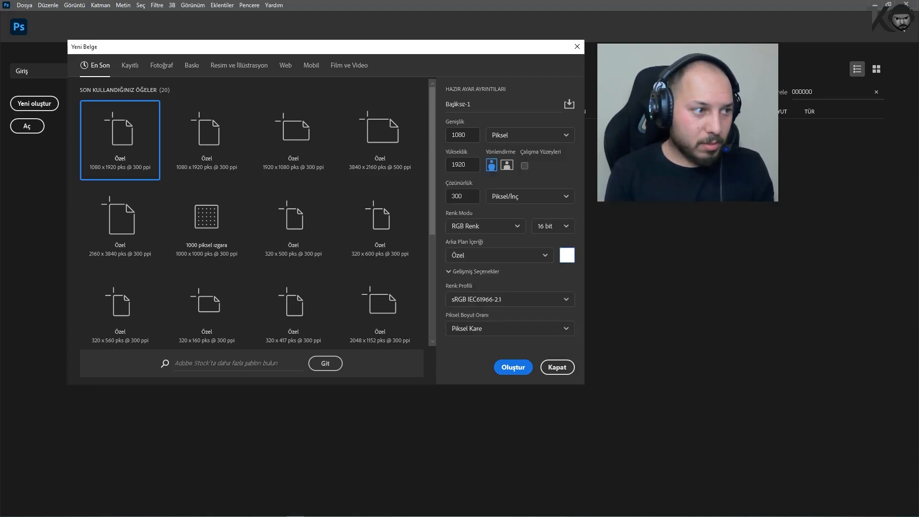
pyautogui.doubleClick(459, 196)
pyautogui.write('5')
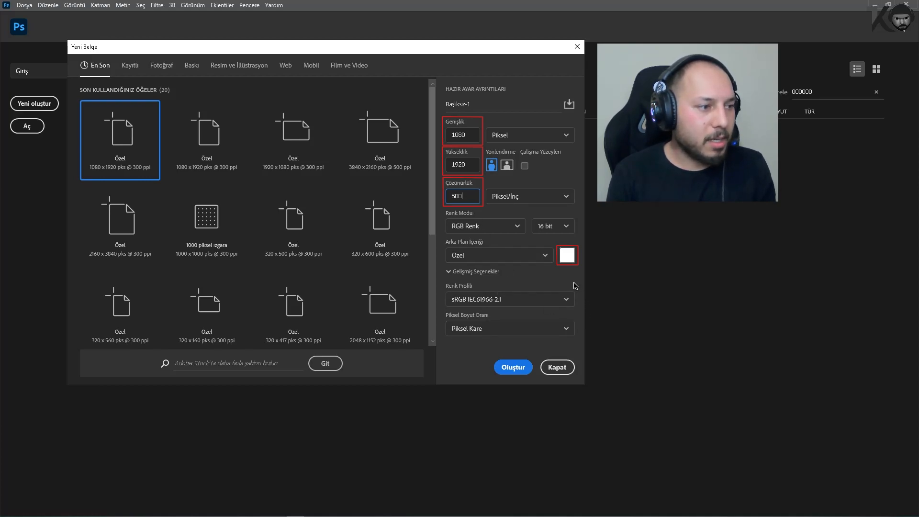
pyautogui.click(516, 372)
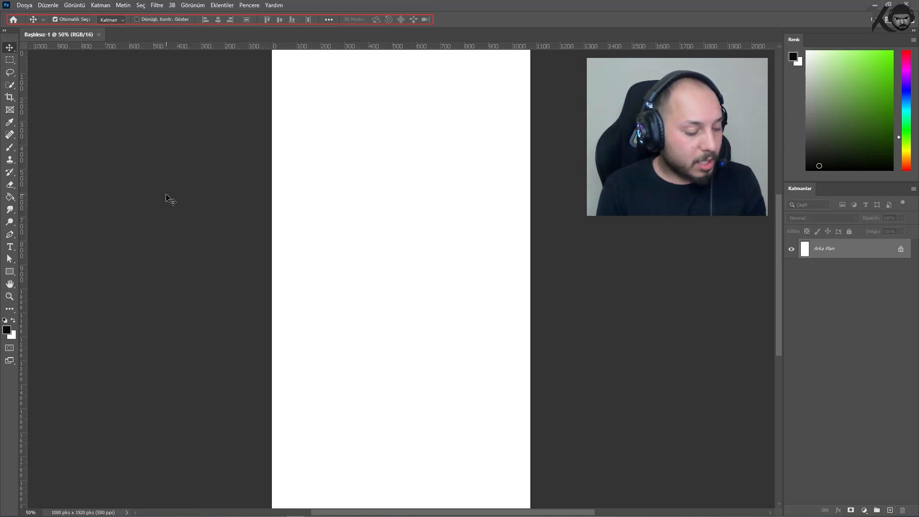
# With the Brush tool active, unlock the background layer and add an empty layer above it
pyautogui.press('b')
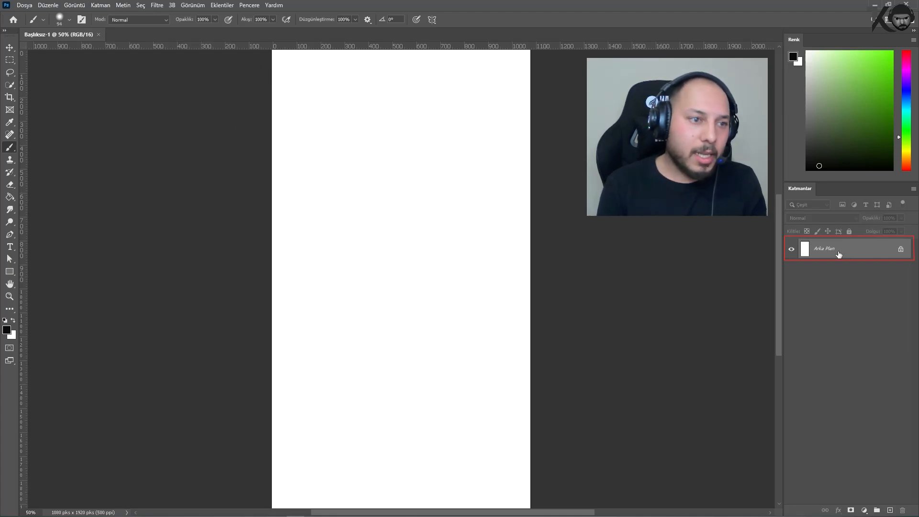
pyautogui.click(899, 250)
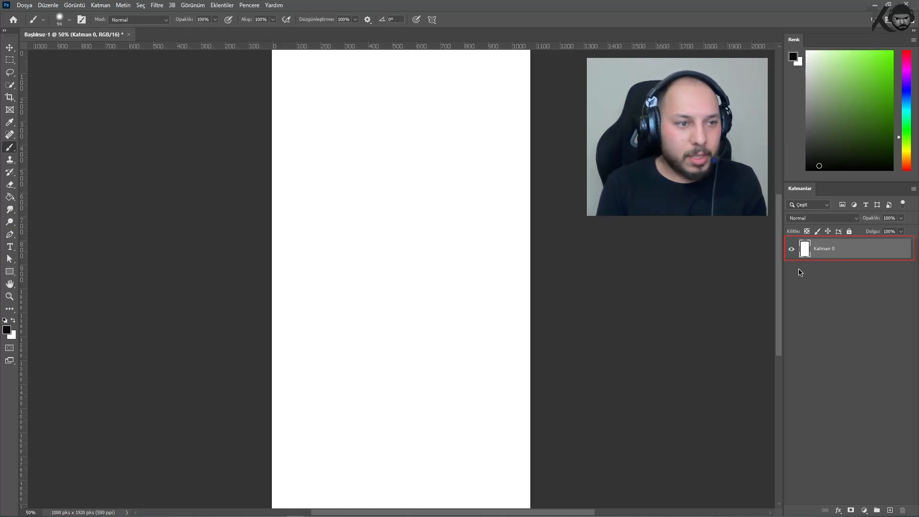
pyautogui.click(891, 511)
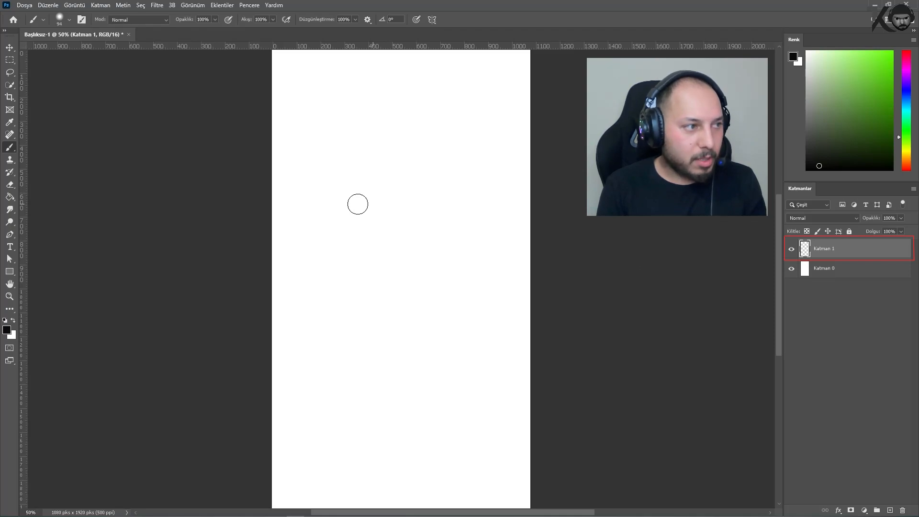
# Paint a large black X in the canvas's upper half with a brush of about 61 px, and toggle its layer's visibility off and on
pyautogui.keyDown('alt'); pyautogui.rightClick(371, 178); pyautogui.keyUp('alt')
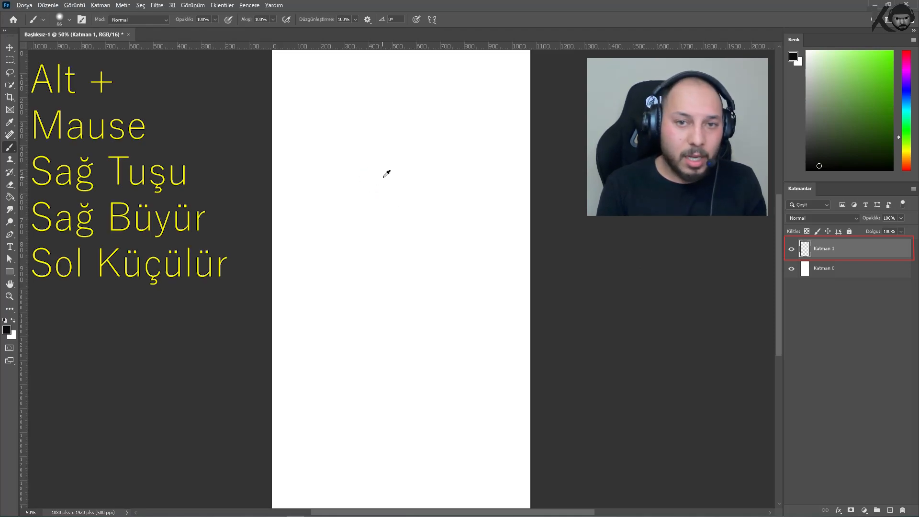
pyautogui.keyDown('alt'); pyautogui.rightClick(383, 177); pyautogui.keyUp('alt')
pyautogui.moveTo(377, 177)
pyautogui.mouseDown()
pyautogui.moveTo(418, 199)
pyautogui.moveTo(415, 119)
pyautogui.moveTo(444, 276)
pyautogui.moveTo(420, 96)
pyautogui.moveTo(429, 176)
pyautogui.moveTo(412, 176)
pyautogui.mouseUp()
pyautogui.moveTo(322, 95); pyautogui.dragTo(480, 299)
pyautogui.moveTo(466, 106)
pyautogui.mouseDown()
pyautogui.moveTo(439, 127)
pyautogui.moveTo(359, 270)
pyautogui.mouseUp()
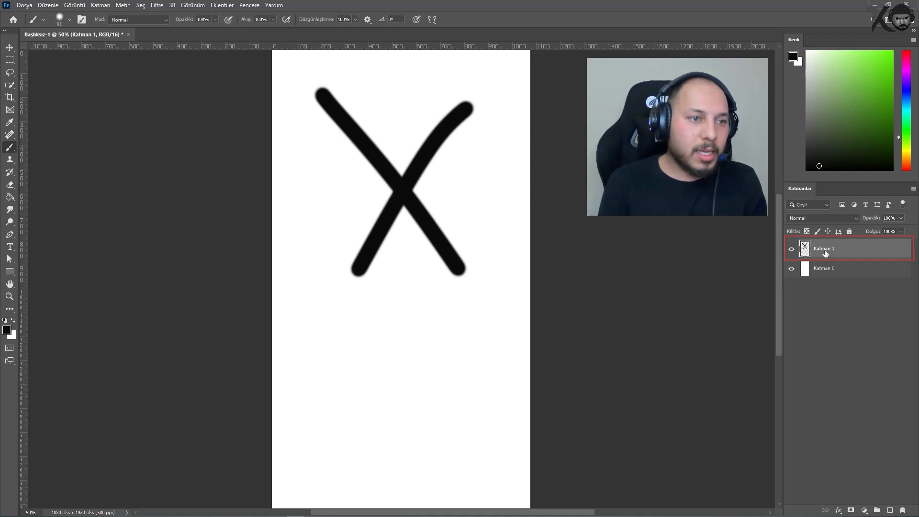
pyautogui.click(792, 250)
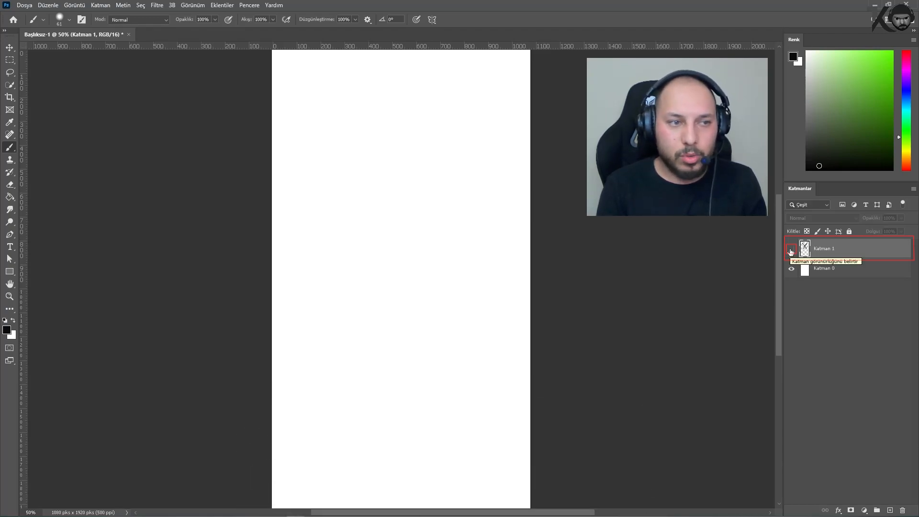
pyautogui.click(791, 250)
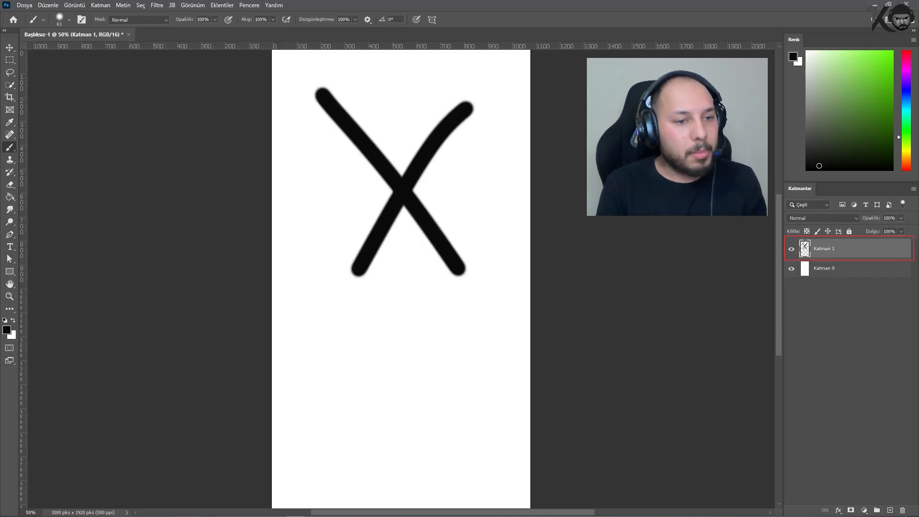
# Add a new empty layer above the black X and set the foreground color to a fully saturated bright green
pyautogui.click(890, 511)
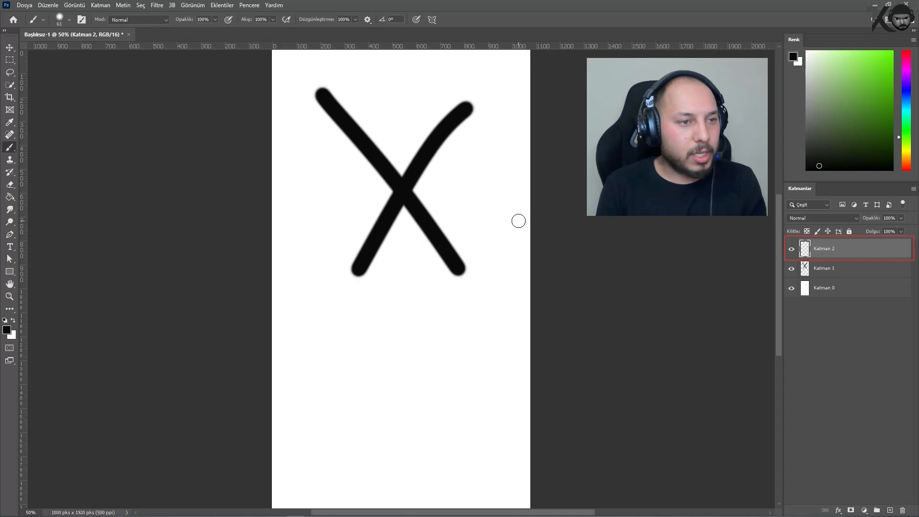
pyautogui.click(7, 330)
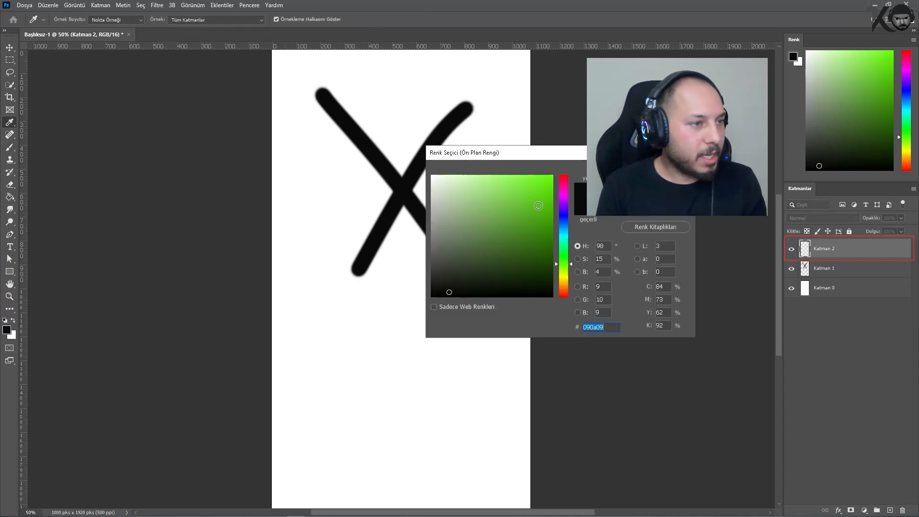
pyautogui.click(552, 176)
pyautogui.press('Return')
# Paint four crossing green strokes over the black X on Katman 2, toggle that layer's visibility off and on, and undo the last stroke
pyautogui.moveTo(326, 149)
pyautogui.mouseDown()
pyautogui.moveTo(554, 244)
pyautogui.moveTo(537, 251)
pyautogui.mouseUp()
pyautogui.moveTo(456, 160); pyautogui.dragTo(378, 274)
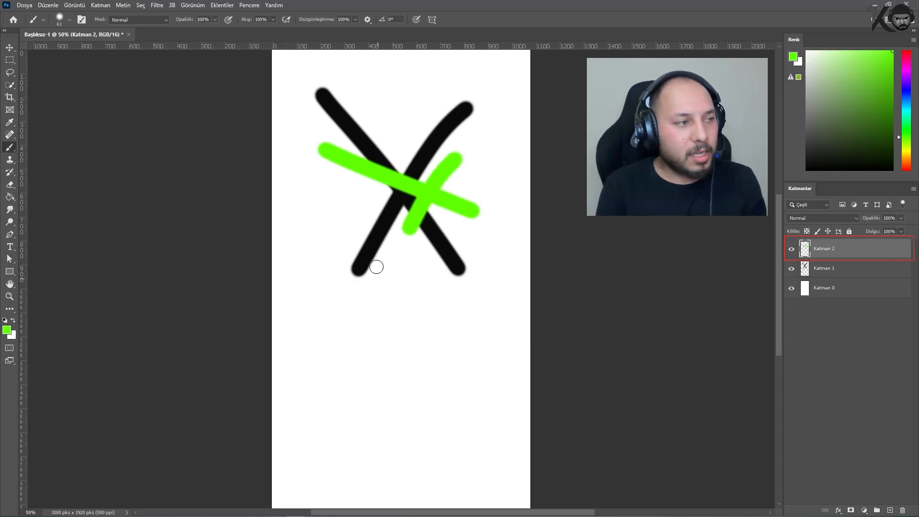
pyautogui.moveTo(381, 127); pyautogui.dragTo(459, 259)
pyautogui.moveTo(336, 217); pyautogui.dragTo(446, 125)
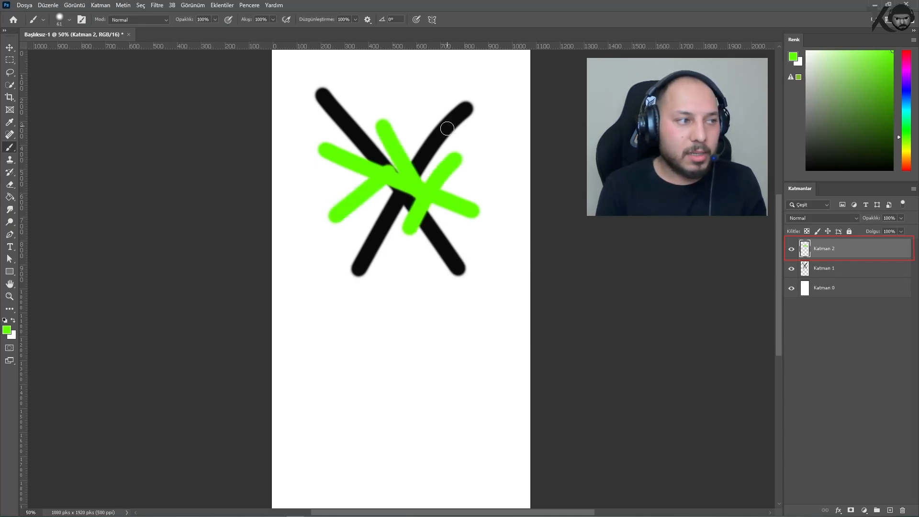
pyautogui.click(793, 249)
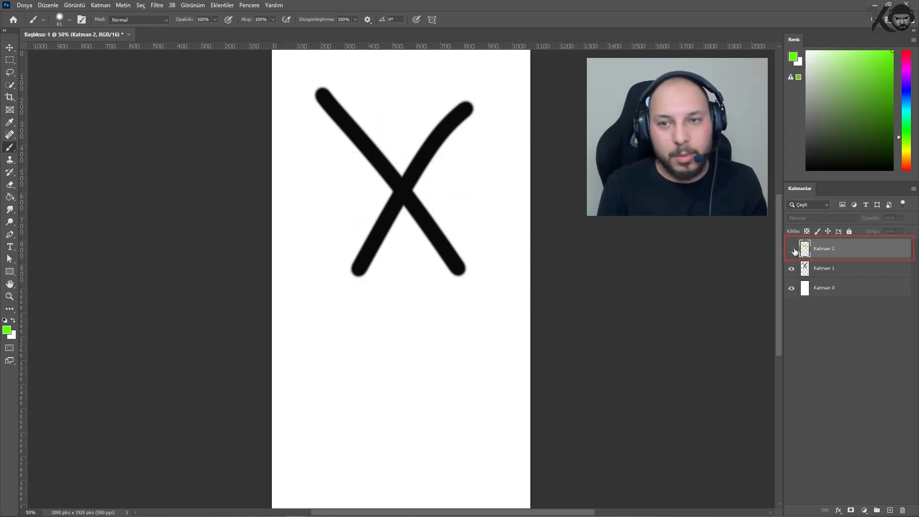
pyautogui.click(792, 249)
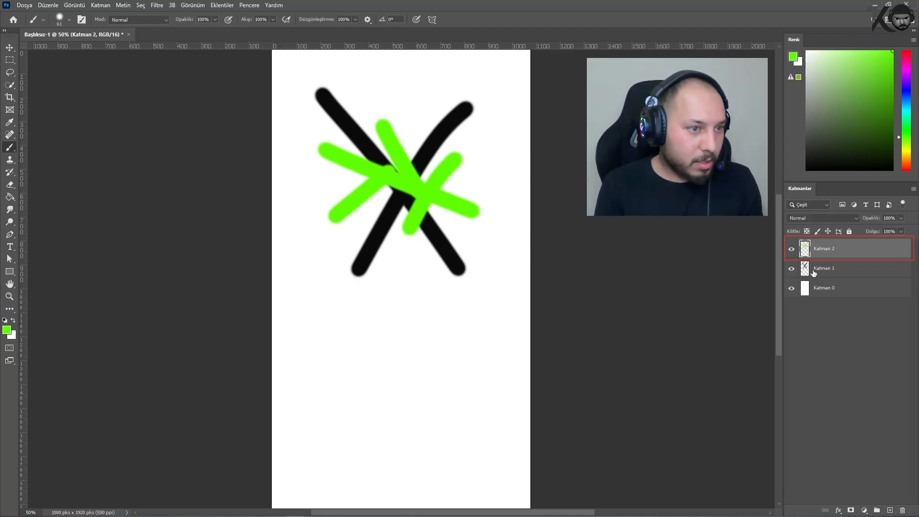
pyautogui.hotkey('ctrl', 'z')
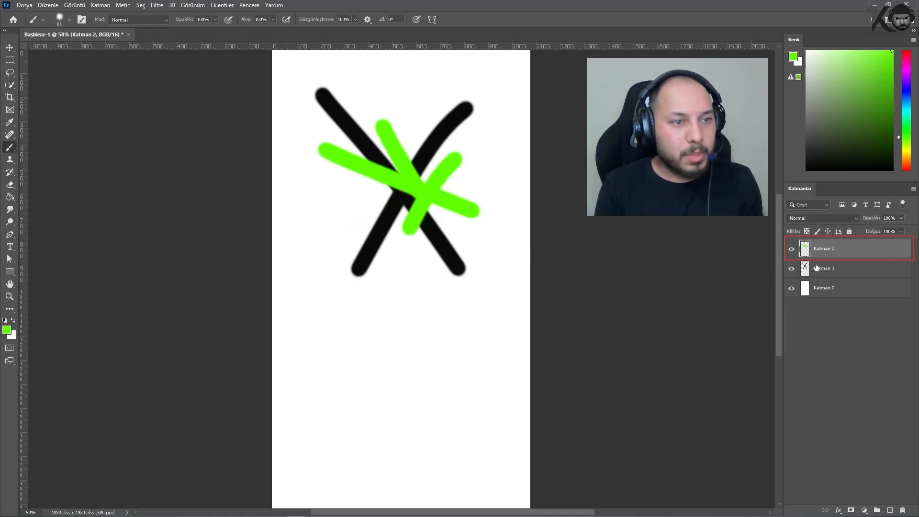
# Paint several green strokes over the black X on the Katman 1 layer and undo the last three strokes
pyautogui.click(816, 268)
pyautogui.moveTo(421, 280); pyautogui.dragTo(365, 137)
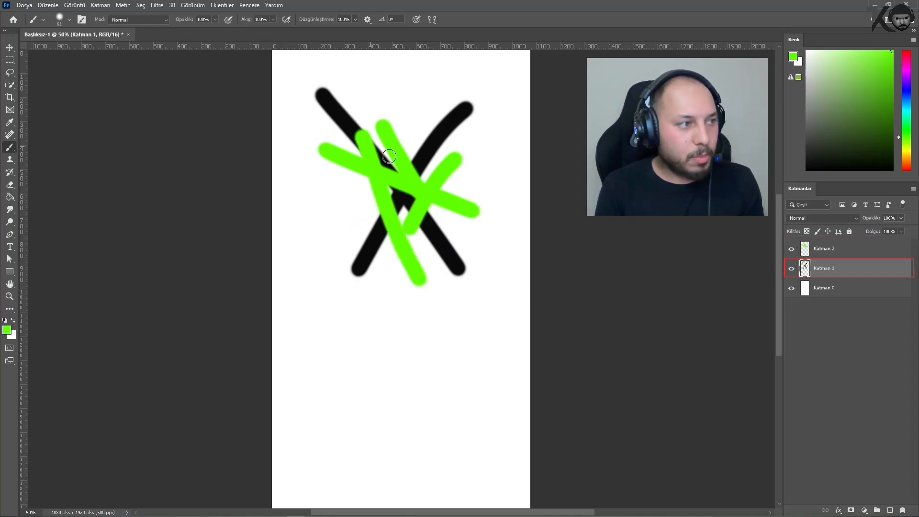
pyautogui.moveTo(359, 195); pyautogui.dragTo(440, 213)
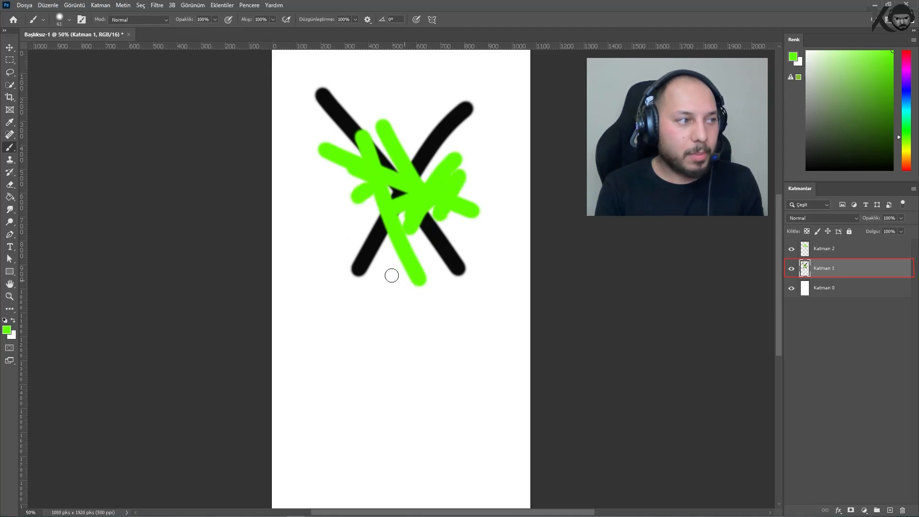
pyautogui.moveTo(371, 255); pyautogui.dragTo(387, 252)
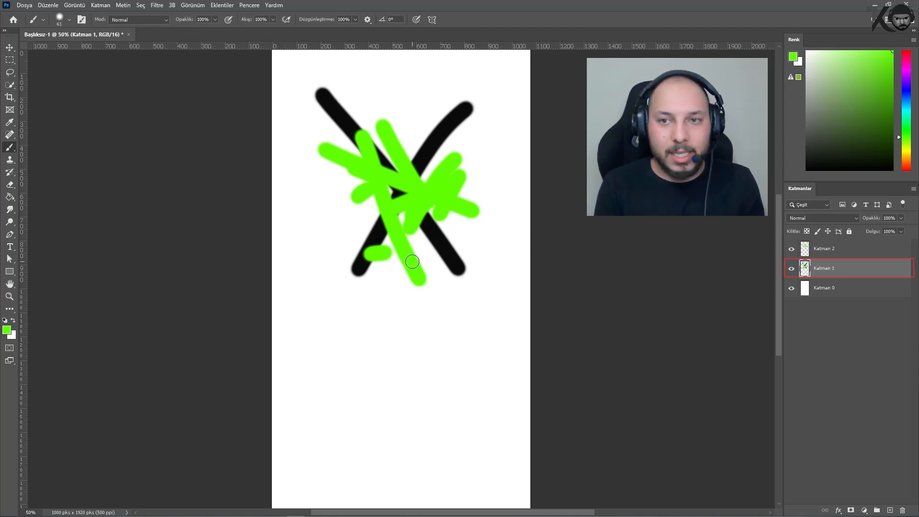
pyautogui.hotkey('ctrl', 'z')
pyautogui.hotkey('ctrl', 'z')
pyautogui.hotkey('ctrl', 'z')
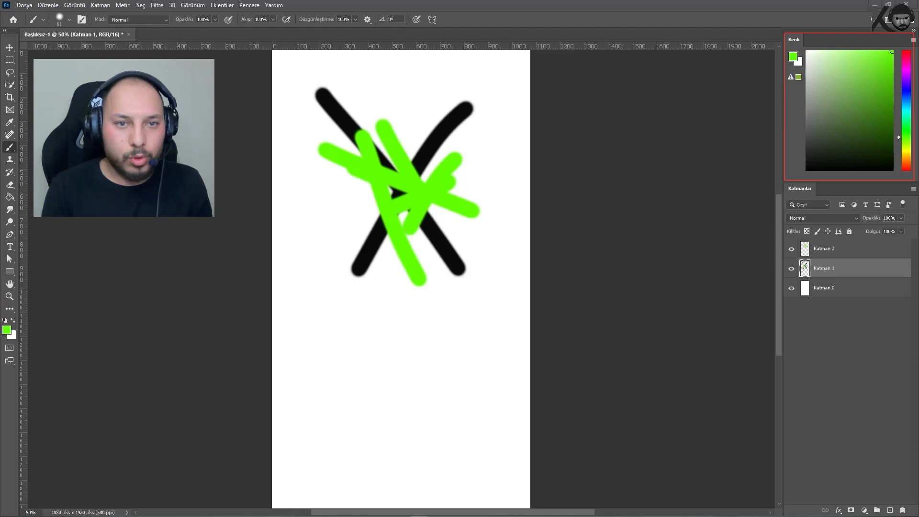
# Undock the Renk panel, enlarge it in both directions beside the canvas, and pick a muted light green as the foreground color
pyautogui.moveTo(800, 43); pyautogui.dragTo(643, 93)
pyautogui.moveTo(638, 235); pyautogui.dragTo(528, 262)
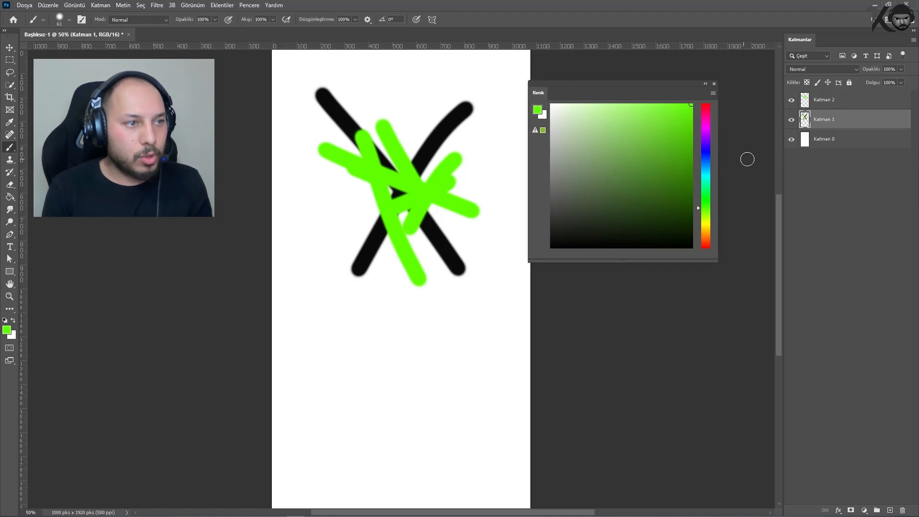
pyautogui.moveTo(719, 143); pyautogui.dragTo(778, 144)
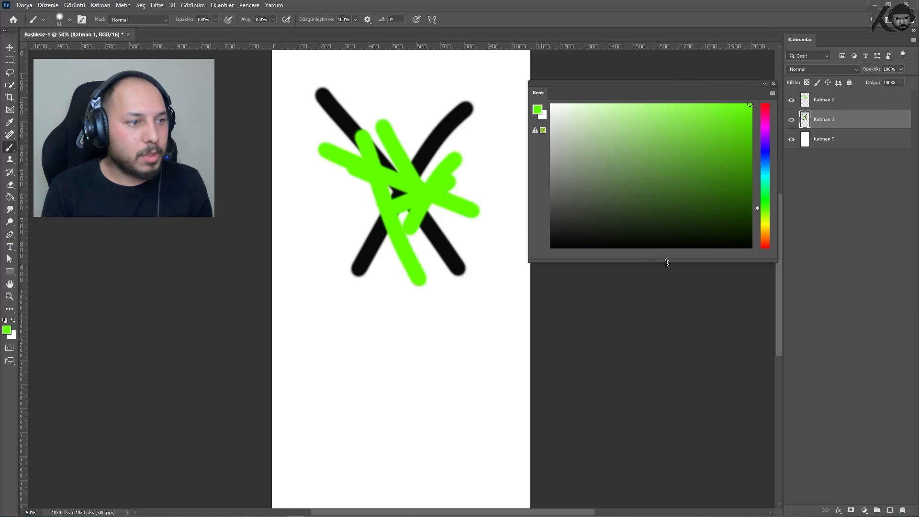
pyautogui.moveTo(661, 260); pyautogui.dragTo(664, 333)
pyautogui.moveTo(669, 84); pyautogui.dragTo(669, 55)
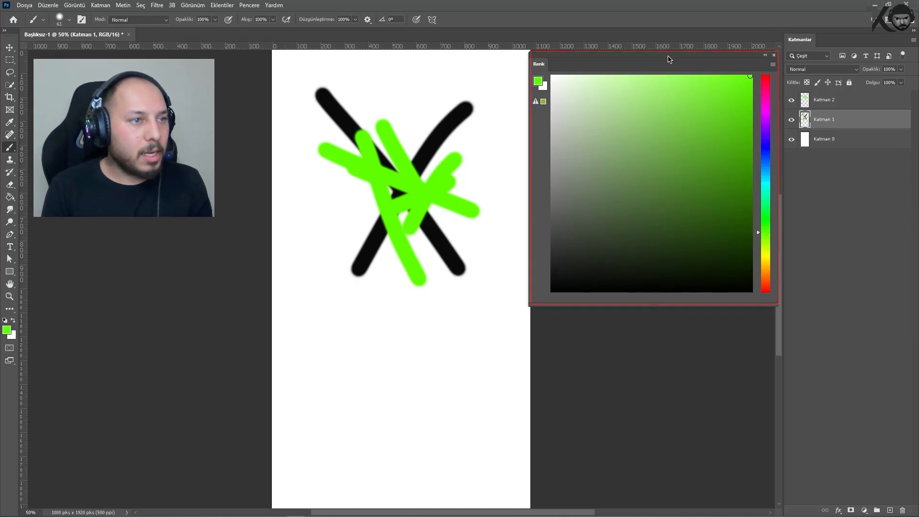
pyautogui.click(625, 114)
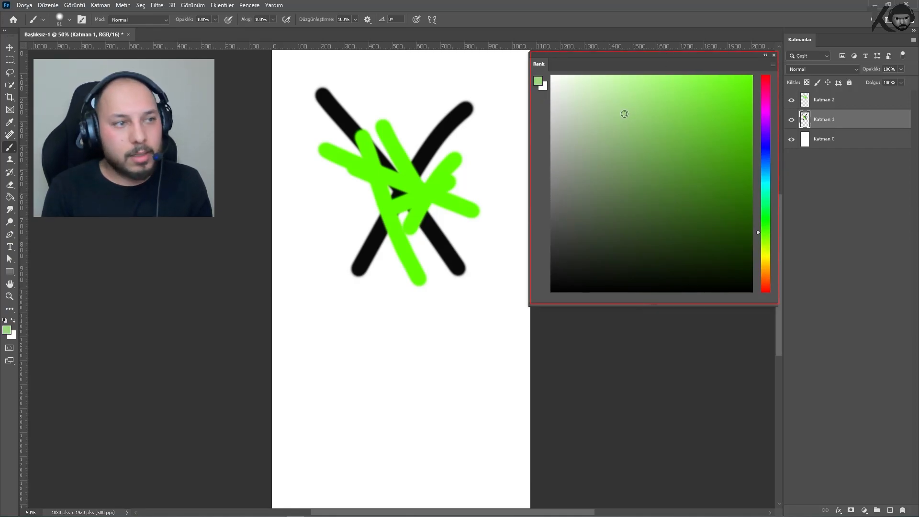
# Paint strokes on Katman 1 in muted, darker and pale greens, picking each shade as needed, and shift the foreground hue to yellow
pyautogui.moveTo(360, 186); pyautogui.dragTo(376, 209)
pyautogui.moveTo(428, 279); pyautogui.dragTo(430, 287)
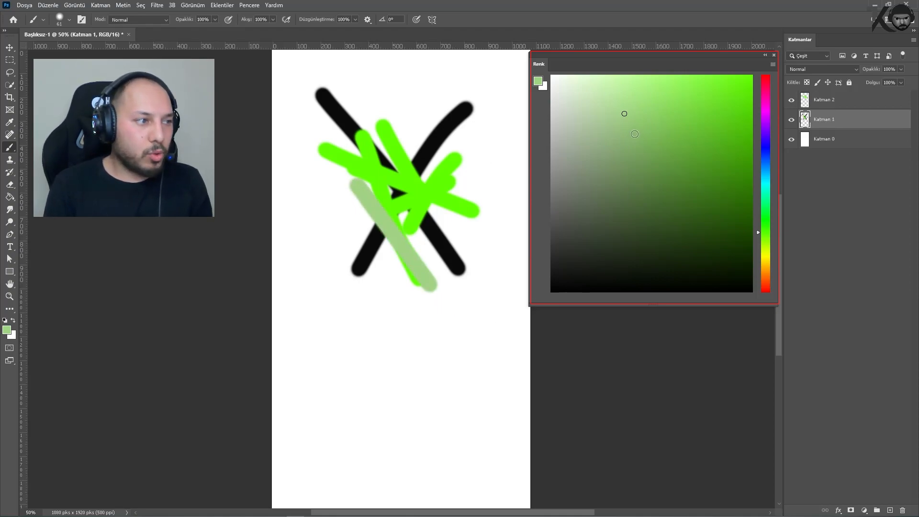
pyautogui.click(619, 135)
pyautogui.moveTo(334, 293); pyautogui.dragTo(347, 292)
pyautogui.keyDown('shift'); pyautogui.click(411, 279); pyautogui.keyUp('shift')
pyautogui.click(615, 82)
pyautogui.moveTo(439, 86); pyautogui.dragTo(357, 243)
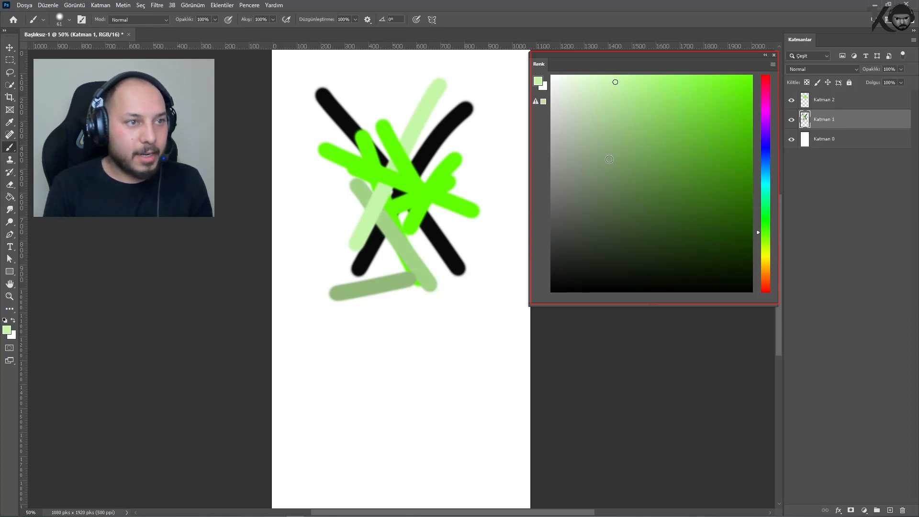
pyautogui.moveTo(762, 231)
pyautogui.mouseDown()
pyautogui.moveTo(762, 276)
pyautogui.moveTo(757, 74)
pyautogui.moveTo(772, 261)
pyautogui.mouseUp()
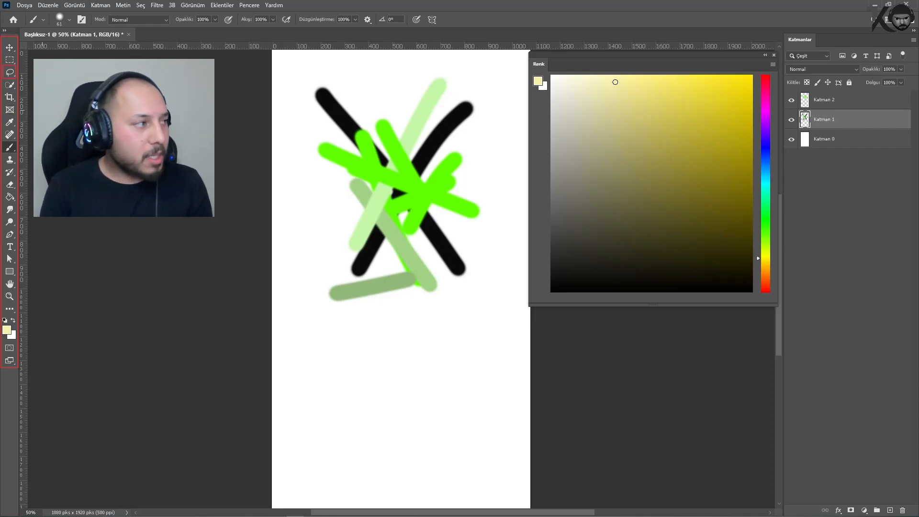
# Lasso a rounded area where the strokes cross on Katman 1, copy it to a new layer, and hide Katman 2 and Katman 1
pyautogui.press('l')
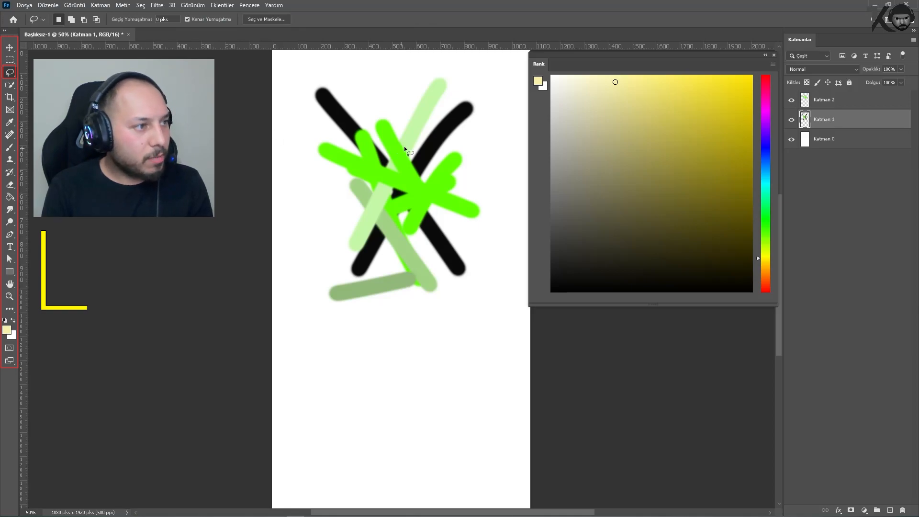
pyautogui.moveTo(403, 143); pyautogui.dragTo(405, 146)
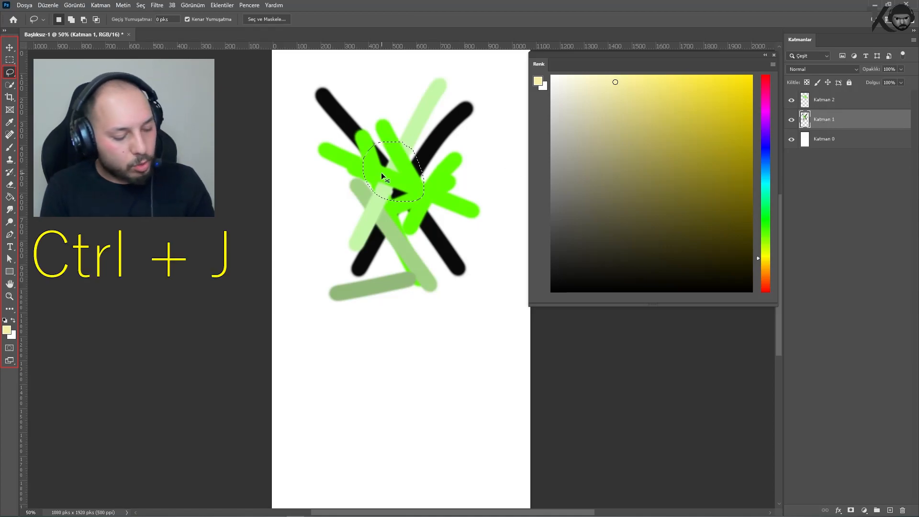
pyautogui.hotkey('ctrl', 'j')
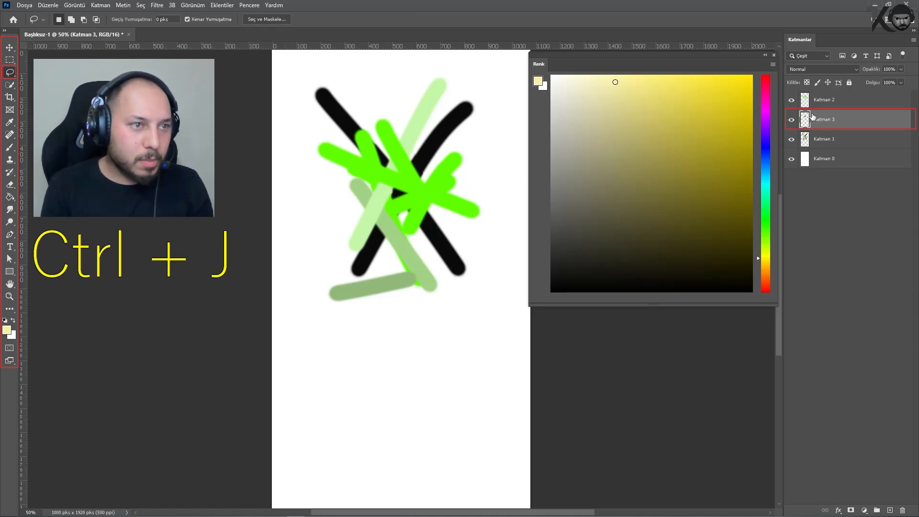
pyautogui.click(792, 100)
pyautogui.click(791, 139)
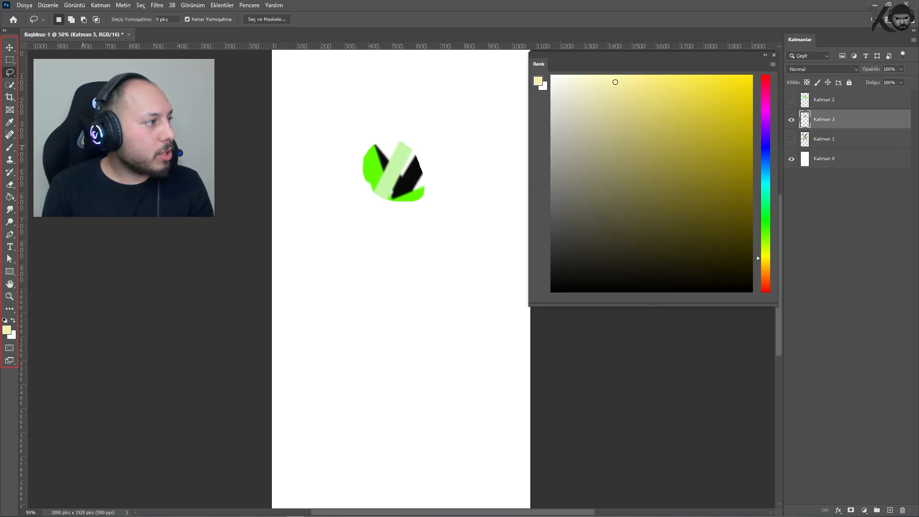
# Crop the canvas from its upper edge to a height of 1635 px
pyautogui.scroll(-3, 334, 206)
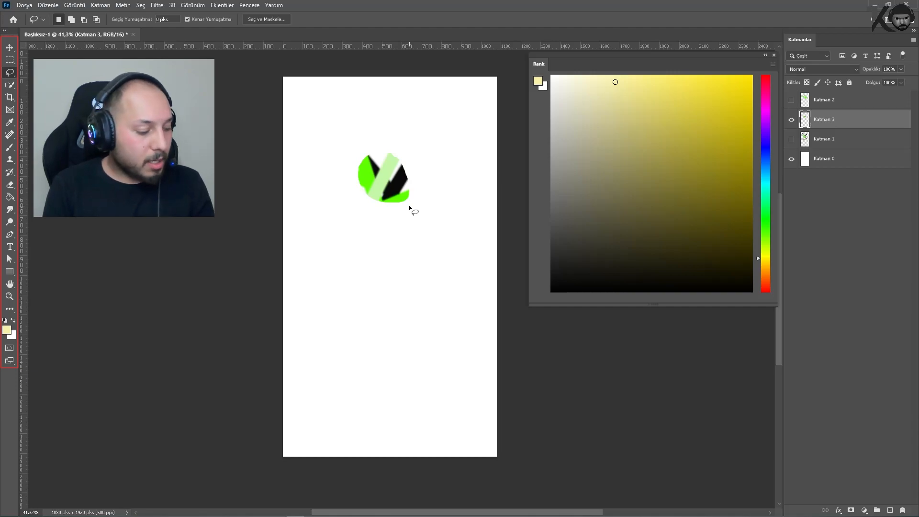
pyautogui.press('c')
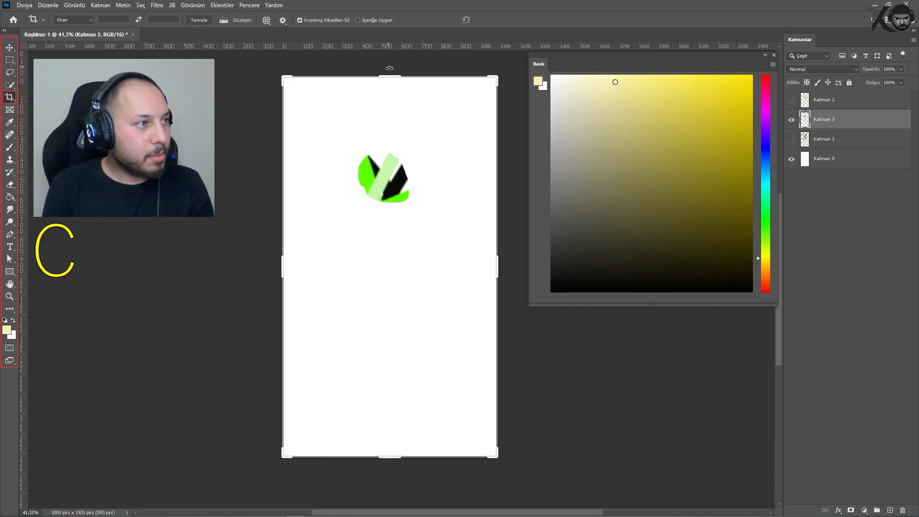
pyautogui.moveTo(389, 76); pyautogui.dragTo(390, 104)
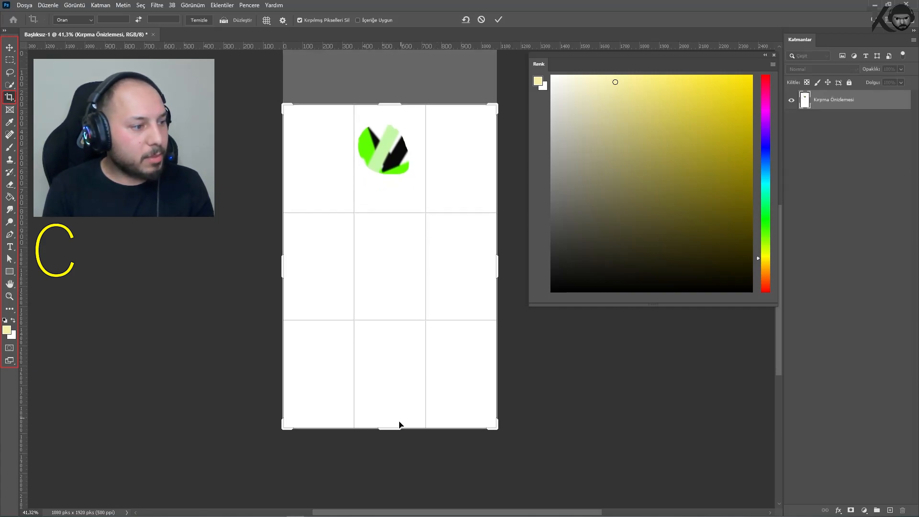
pyautogui.press('Return')
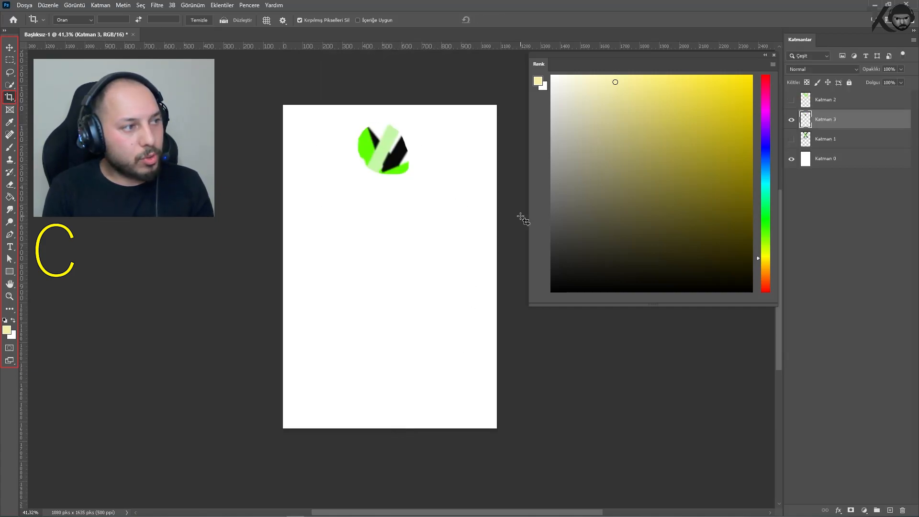
# Extend the canvas upward with the Crop tool to a height of 1775 px and undo both crops
pyautogui.press('v')
pyautogui.press('c')
pyautogui.moveTo(390, 104); pyautogui.dragTo(409, 119)
pyautogui.press('Return')
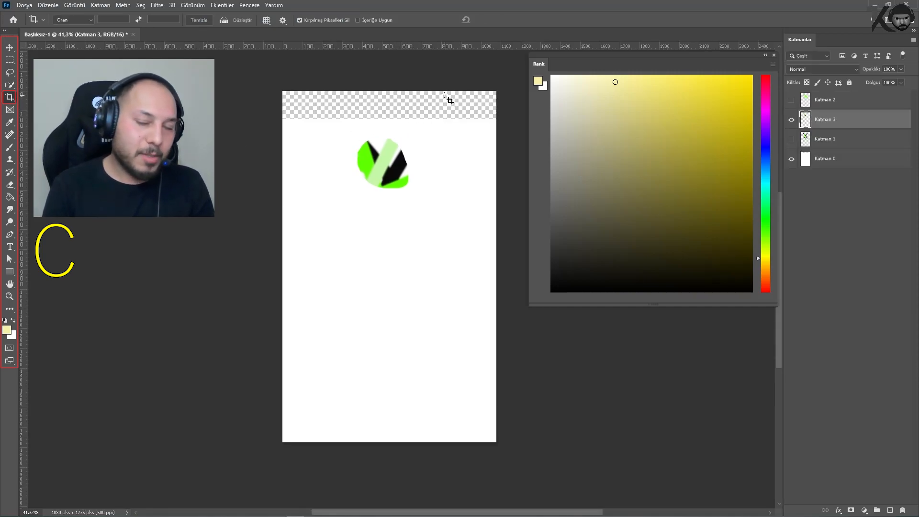
pyautogui.hotkey('ctrl', 'z')
pyautogui.hotkey('ctrl', 'z')
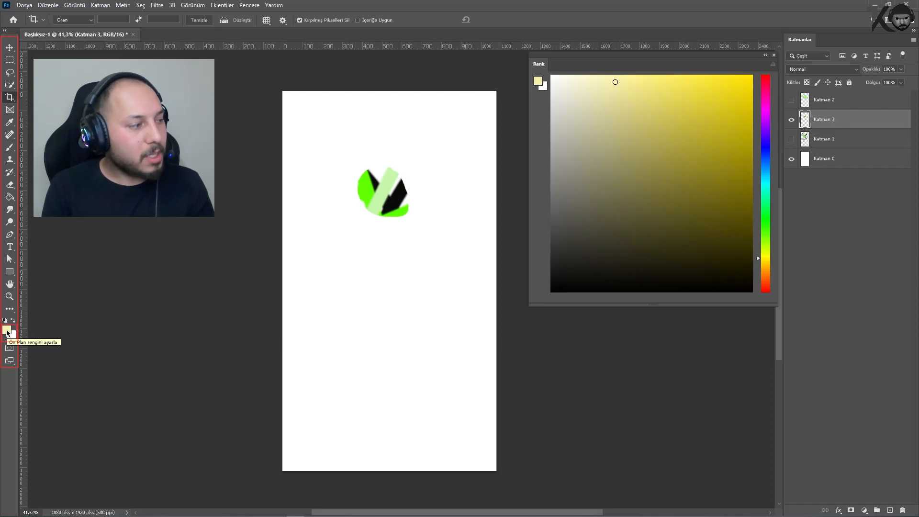
pyautogui.click(7, 330)
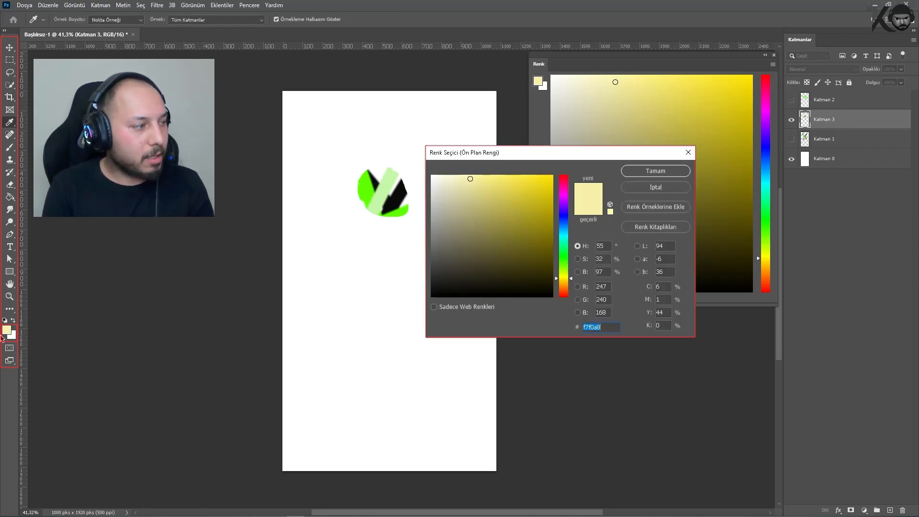
pyautogui.click(655, 187)
pyautogui.press('c')
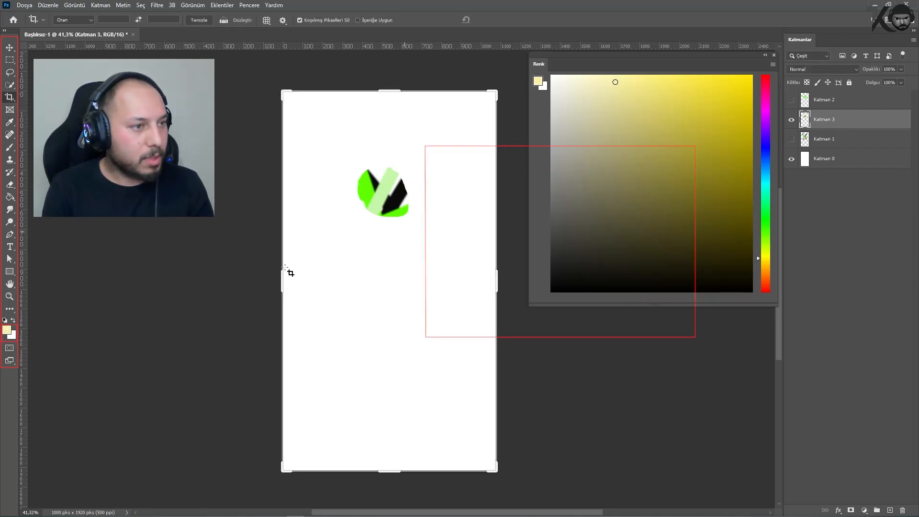
# Set the foreground color to bright green 5eff00 by sampling the green area of the copied artwork
pyautogui.click(6, 330)
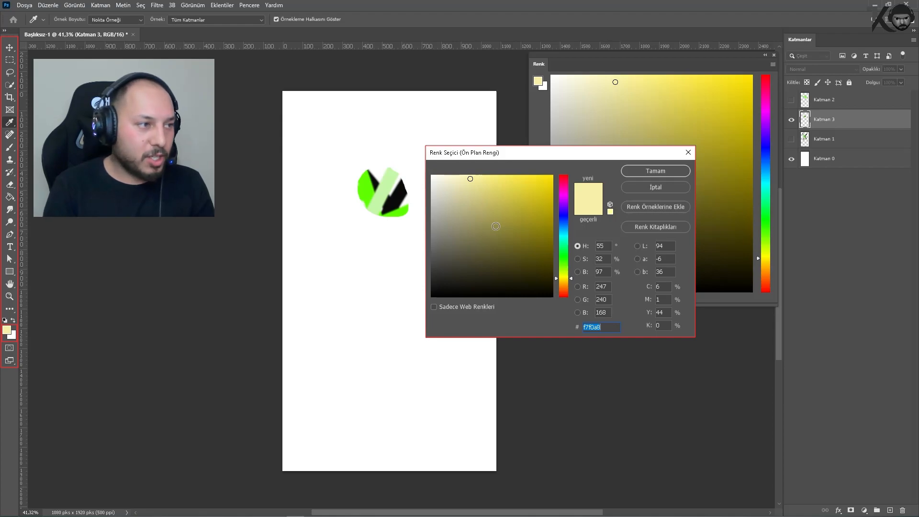
pyautogui.click(372, 183)
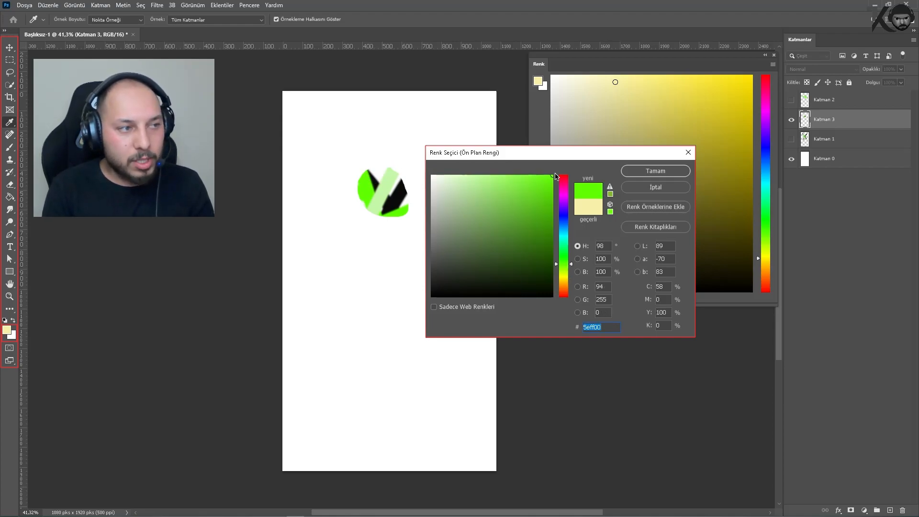
pyautogui.click(655, 171)
pyautogui.press('c')
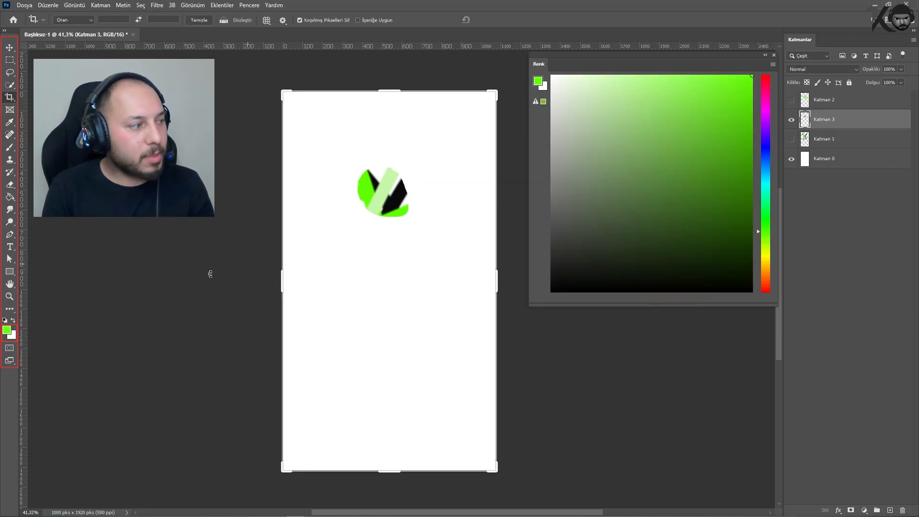
# Swap the foreground and background colors, and set the new foreground color to black sampled from the copied artwork
pyautogui.click(14, 321)
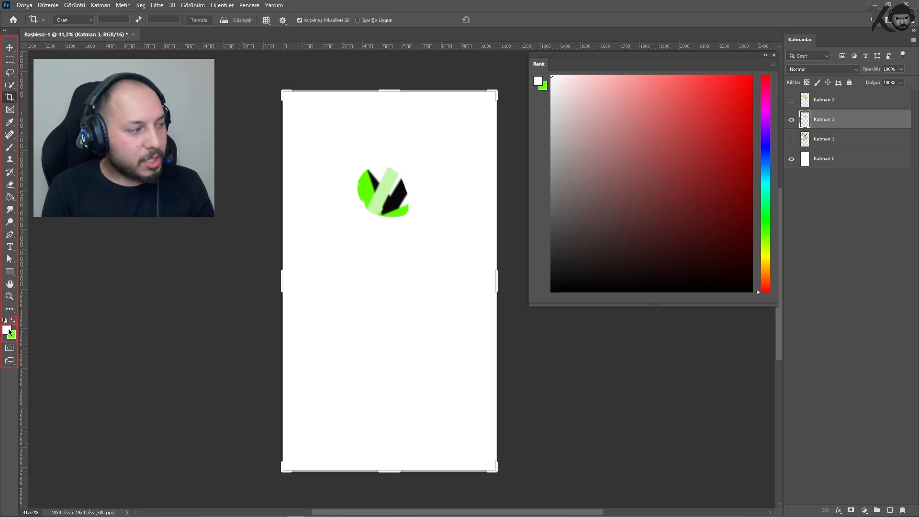
pyautogui.click(8, 331)
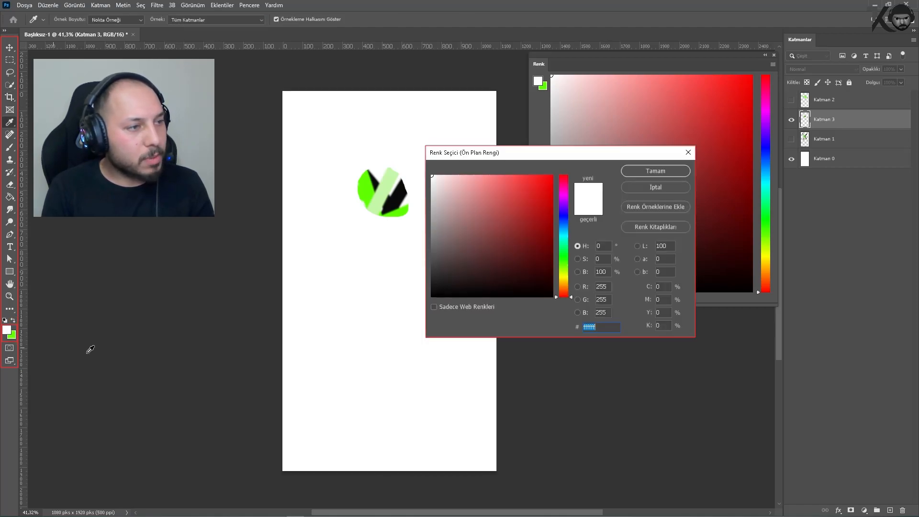
pyautogui.click(403, 189)
pyautogui.press('Return')
pyautogui.press('c')
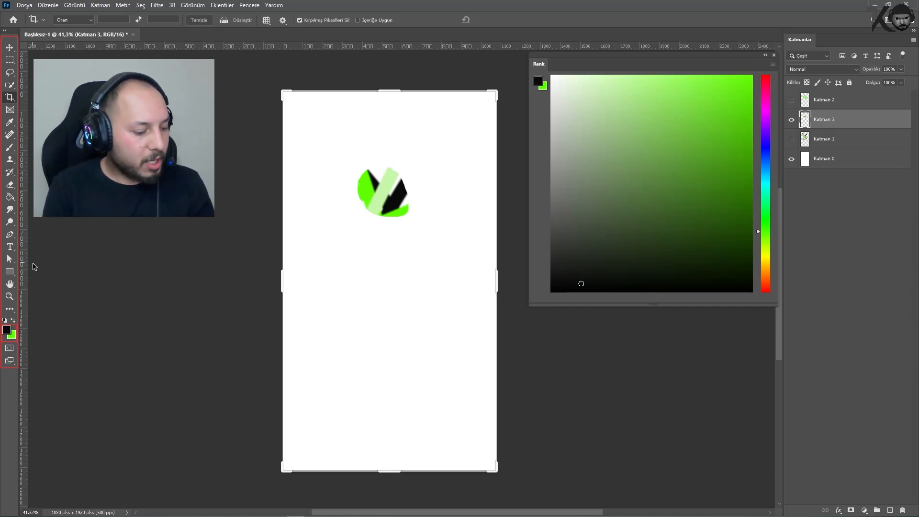
# Paint a black diagonal brush stroke below the copied piece on Katman 3, swap the colors, and add a green stroke branching from it
pyautogui.press('b')
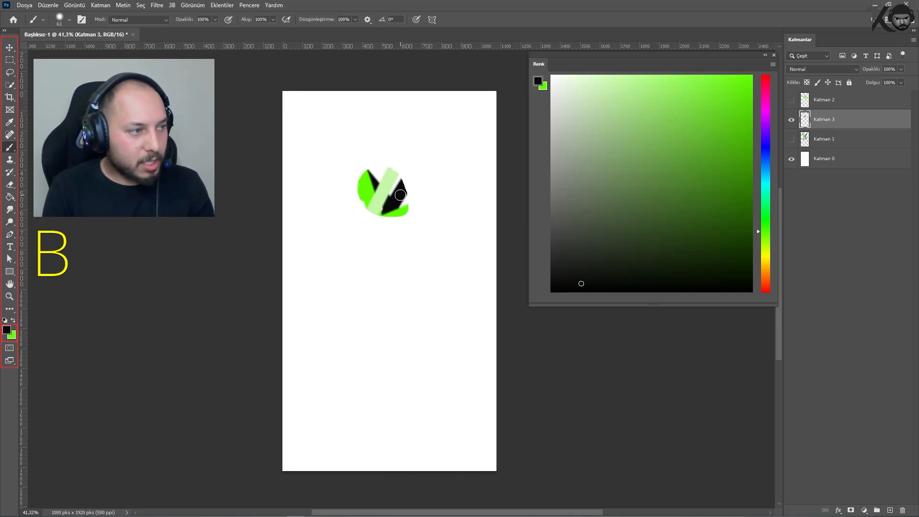
pyautogui.moveTo(392, 281); pyautogui.dragTo(354, 242)
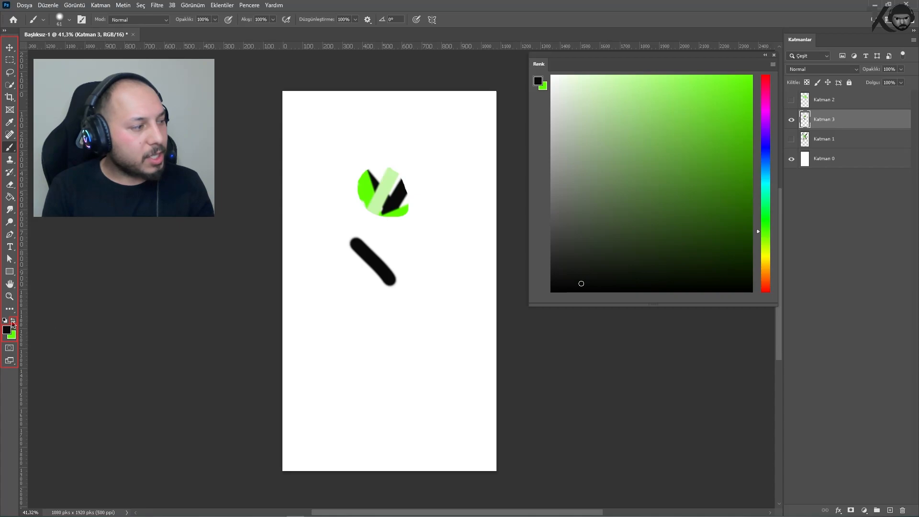
pyautogui.click(13, 319)
pyautogui.moveTo(369, 260); pyautogui.dragTo(348, 284)
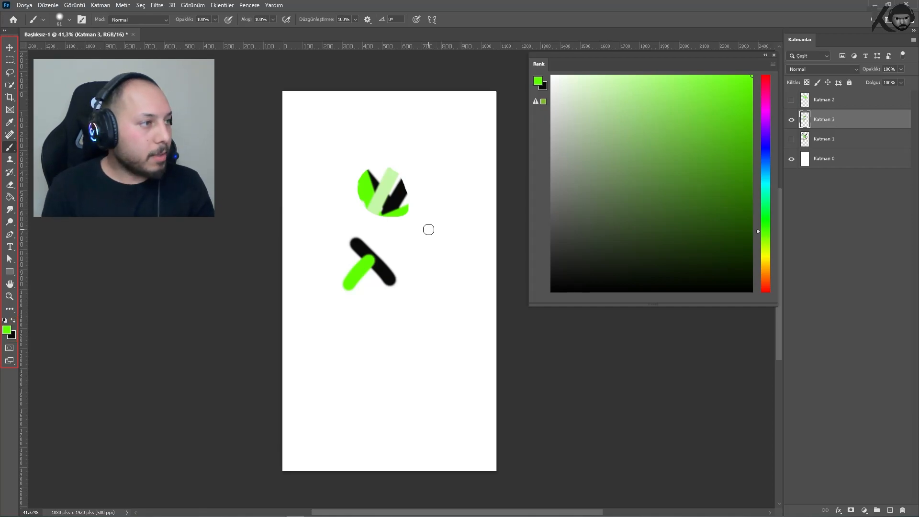
# Examine the copied piece up close with the Hand tool by panning and zooming in, and return to a view of the whole canvas
pyautogui.press('h')
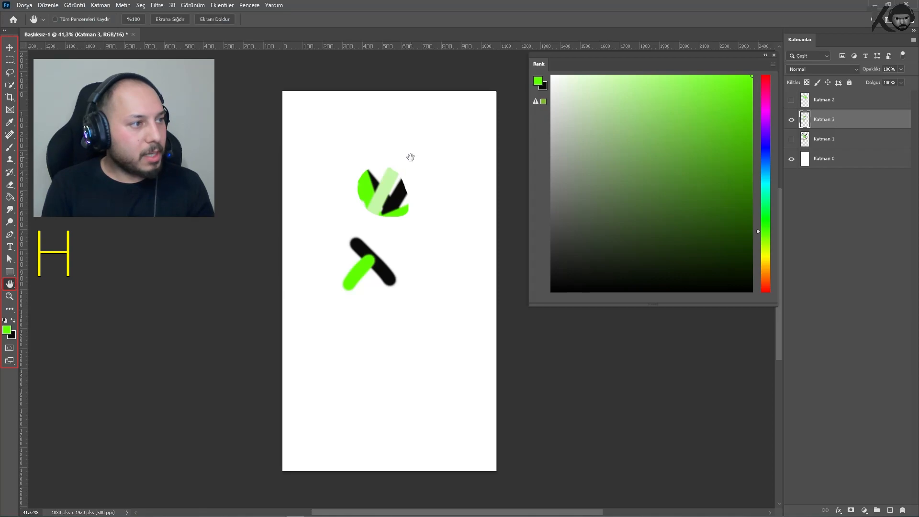
pyautogui.moveTo(410, 160)
pyautogui.mouseDown()
pyautogui.moveTo(405, 93)
pyautogui.moveTo(405, 179)
pyautogui.moveTo(322, 199)
pyautogui.moveTo(447, 203)
pyautogui.moveTo(410, 62)
pyautogui.moveTo(523, 141)
pyautogui.moveTo(396, 189)
pyautogui.moveTo(417, 138)
pyautogui.moveTo(395, 142)
pyautogui.mouseUp()
pyautogui.scroll(10, 348, 156)
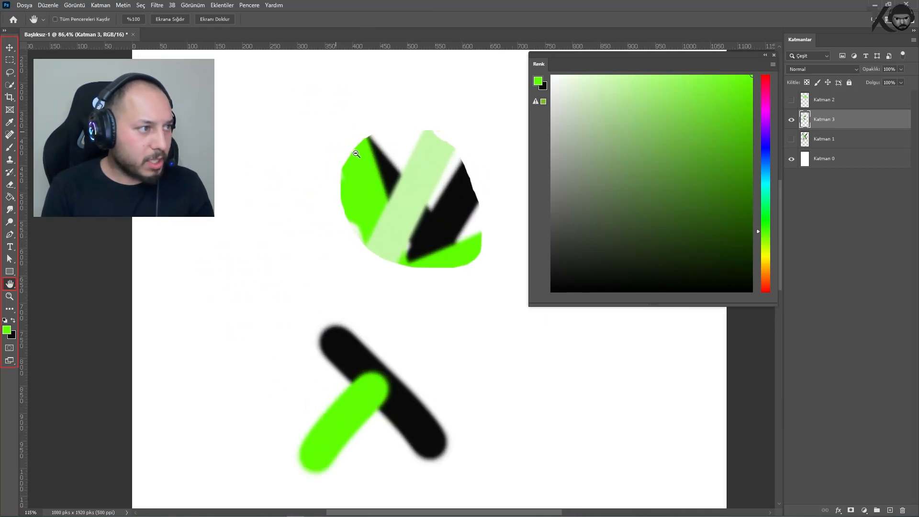
pyautogui.hscroll(6, 305, 179)
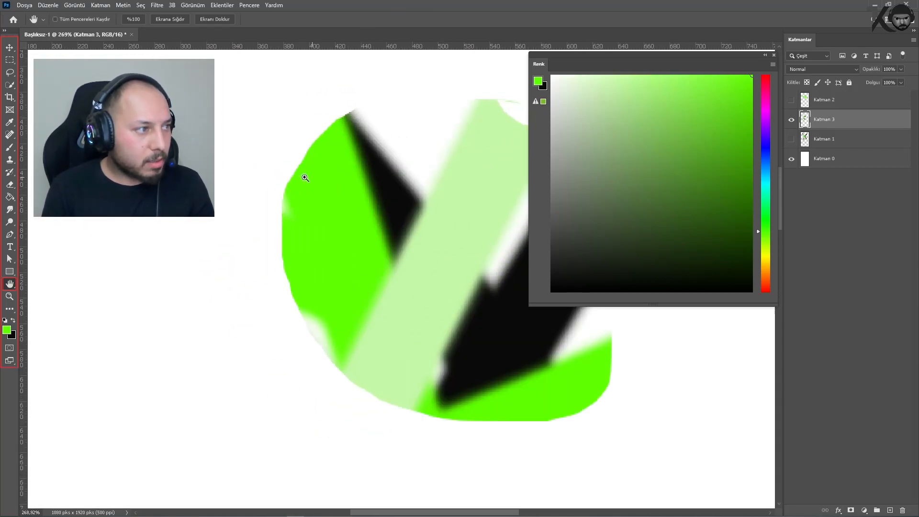
pyautogui.scroll(3, 309, 173)
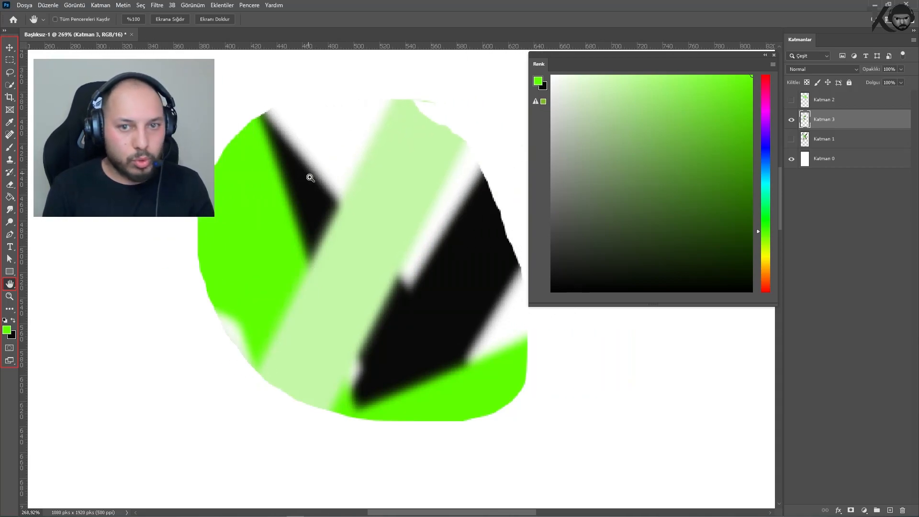
pyautogui.scroll(-3, 317, 158)
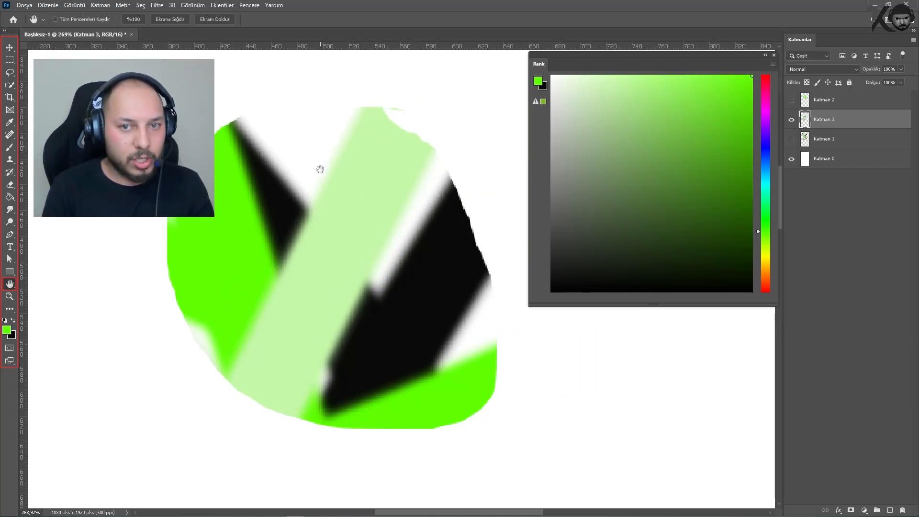
pyautogui.moveTo(317, 72); pyautogui.dragTo(424, 203)
pyautogui.moveTo(452, 240); pyautogui.dragTo(333, 150)
pyautogui.scroll(-10, 400, 196)
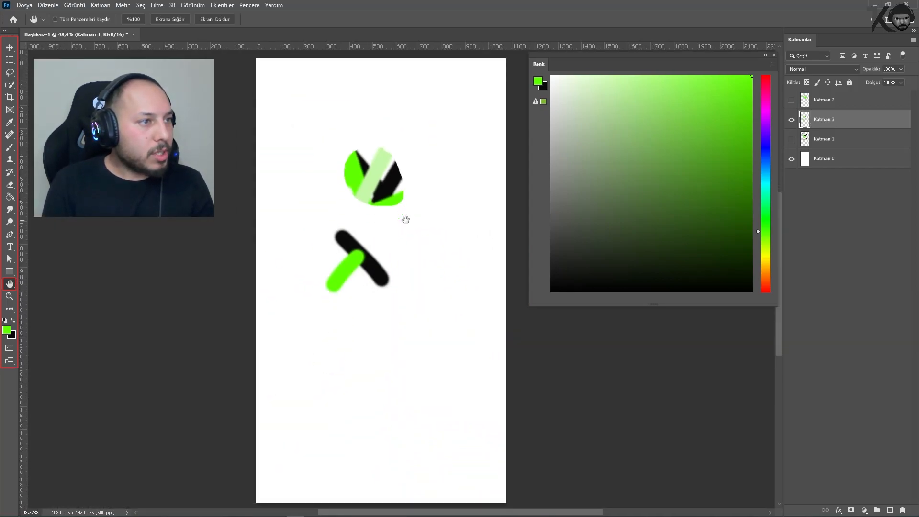
pyautogui.scroll(-1, 405, 219)
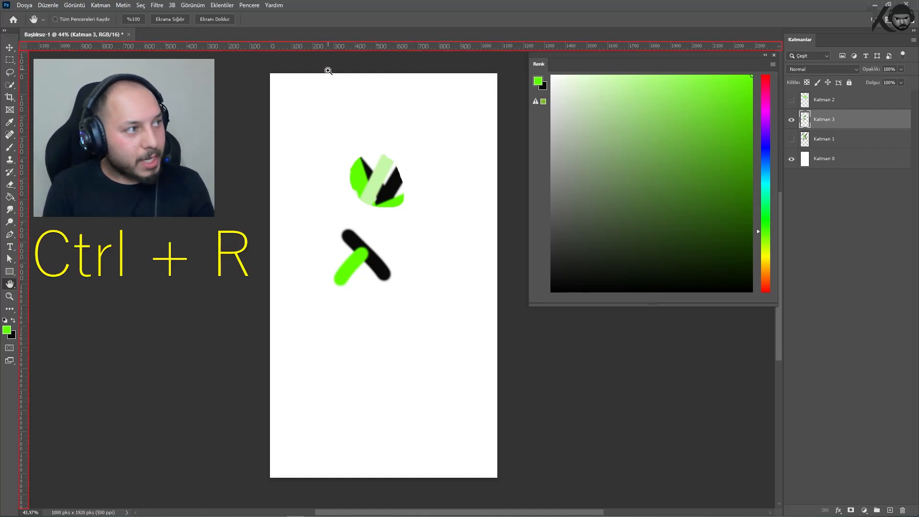
# Hide the document rulers and show them again
pyautogui.hotkey('ctrl', 'r')
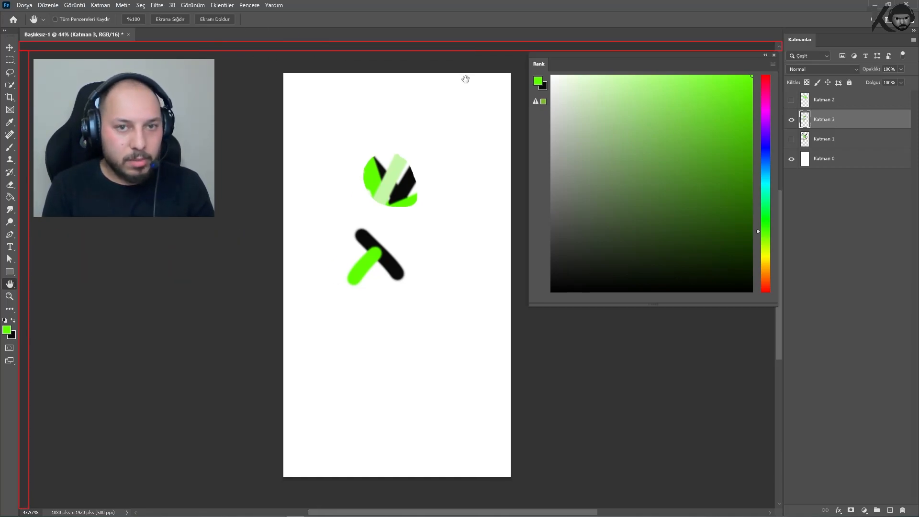
pyautogui.moveTo(452, 143); pyautogui.dragTo(426, 119)
pyautogui.hotkey('ctrl', 'r')
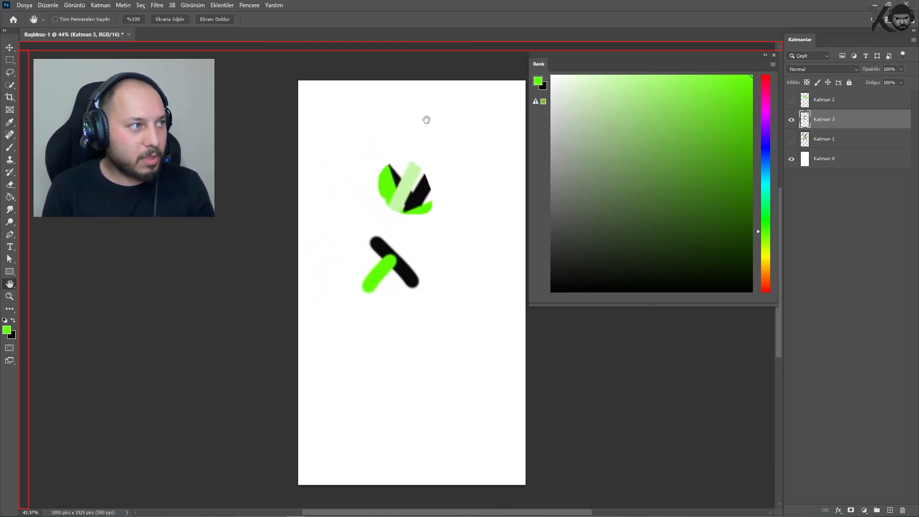
pyautogui.moveTo(433, 129); pyautogui.dragTo(392, 123)
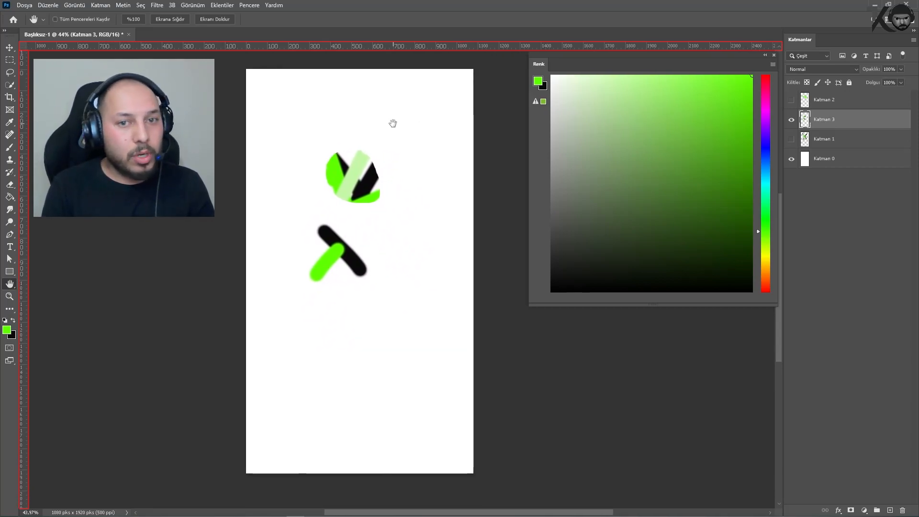
# Add two vertical guides over the canvas at about 100 px and 900 px
pyautogui.moveTo(23, 171); pyautogui.dragTo(266, 174)
pyautogui.moveTo(24, 251); pyautogui.dragTo(436, 199)
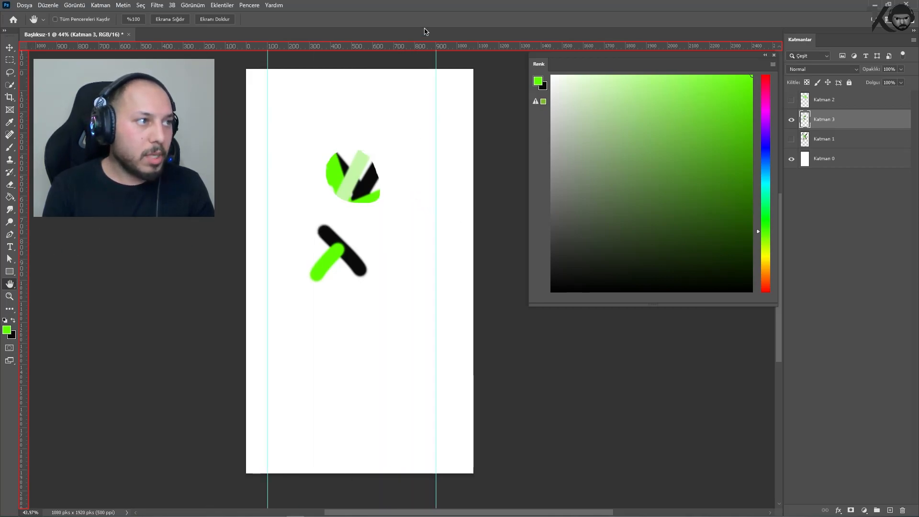
# Add three horizontal guides across the canvas at about 100 px, 900 px and 1800 px
pyautogui.moveTo(425, 46); pyautogui.dragTo(431, 92)
pyautogui.moveTo(411, 46); pyautogui.dragTo(374, 259)
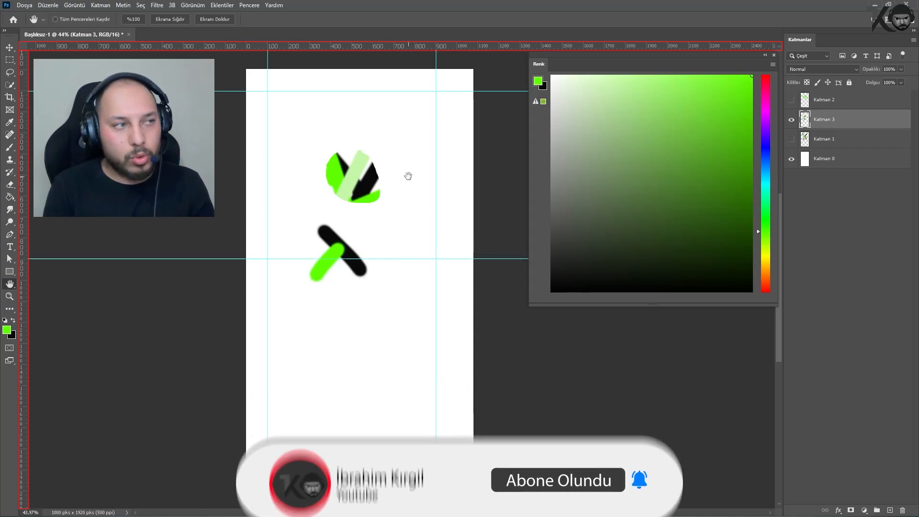
pyautogui.moveTo(362, 48); pyautogui.dragTo(363, 447)
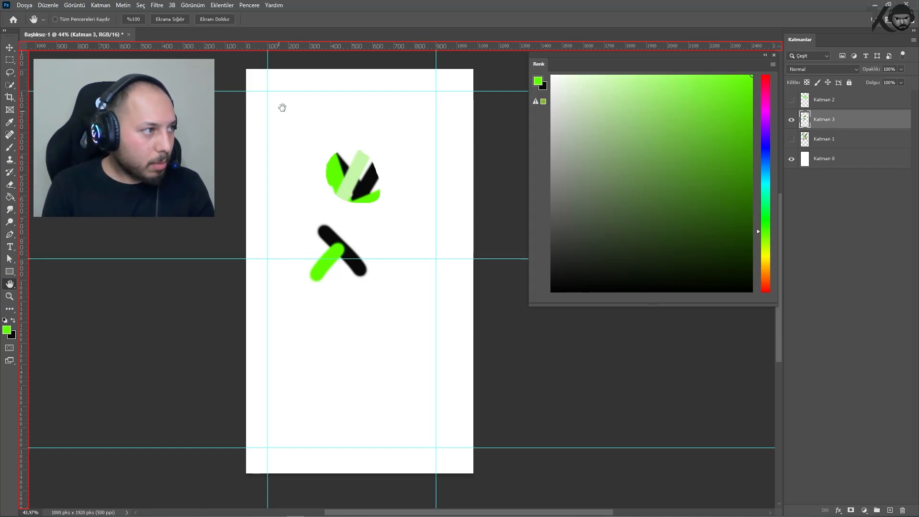
# Remove all horizontal and vertical guides from the canvas with the Move tool
pyautogui.moveTo(267, 60)
pyautogui.mouseDown()
pyautogui.moveTo(250, 58)
pyautogui.moveTo(273, 67)
pyautogui.mouseUp()
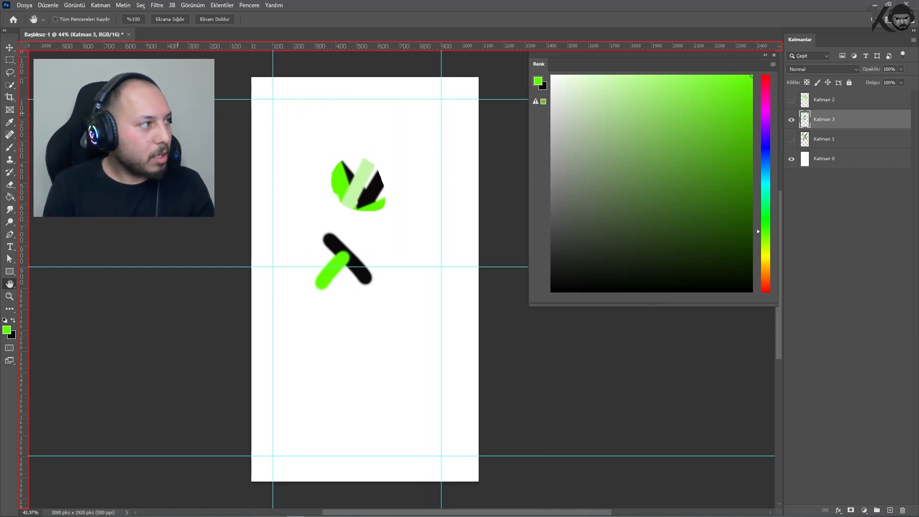
pyautogui.click(8, 49)
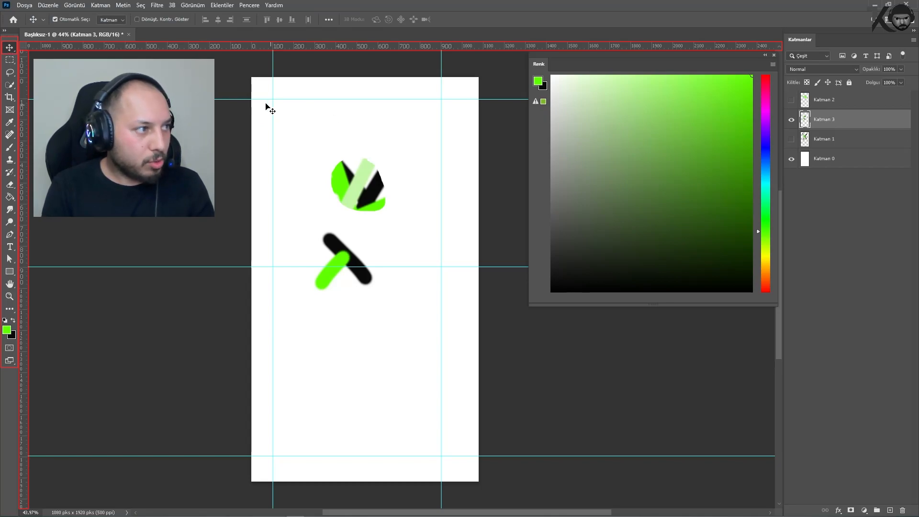
pyautogui.moveTo(244, 100); pyautogui.dragTo(20, 98)
pyautogui.moveTo(168, 268); pyautogui.dragTo(180, 43)
pyautogui.moveTo(318, 456); pyautogui.dragTo(325, 42)
pyautogui.moveTo(441, 214); pyautogui.dragTo(10, 218)
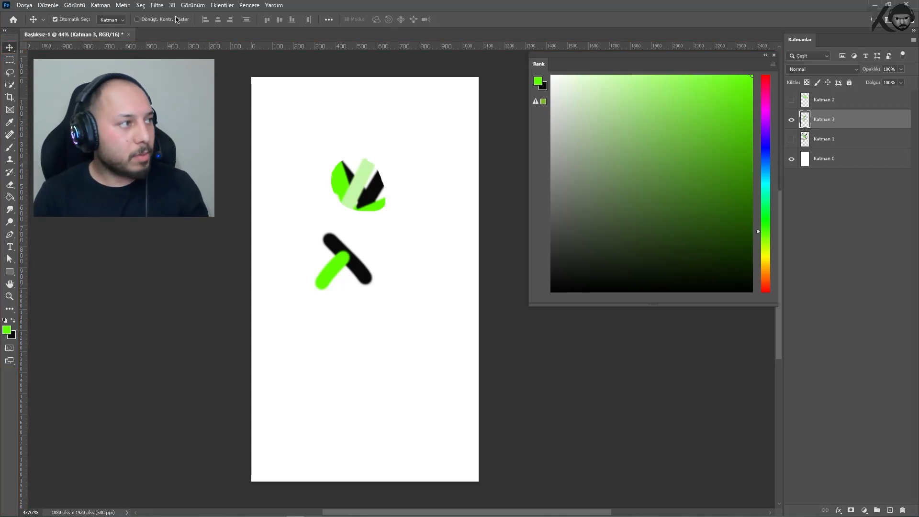
# Close the floating Color (Renk) panel
pyautogui.click(146, 6)
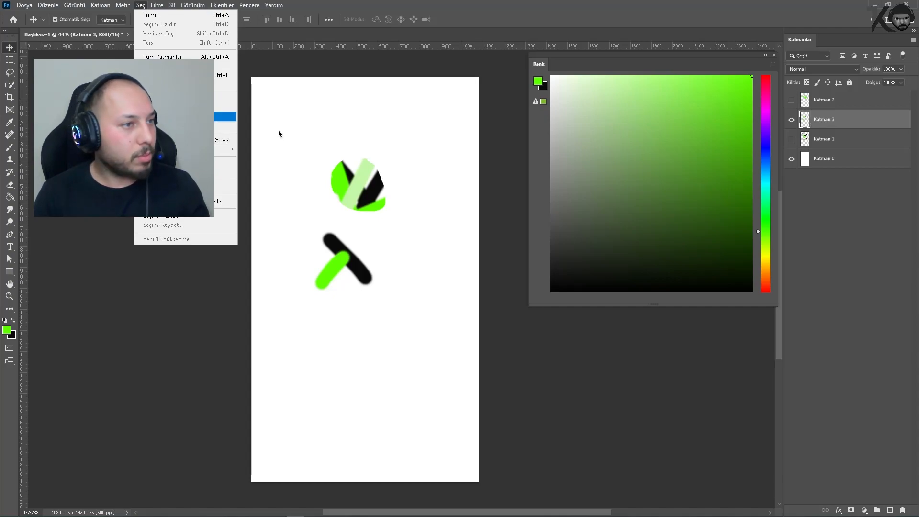
pyautogui.click(773, 64)
pyautogui.click(830, 243)
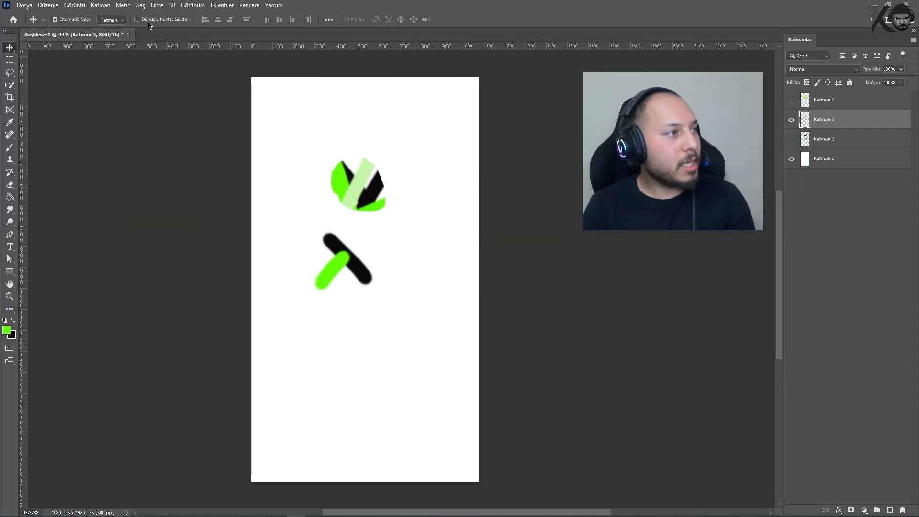
# Open the Select and Mask (Seç ve Maskele) workspace for Katman 3 to view its settings, and cancel out of it
pyautogui.click(141, 5)
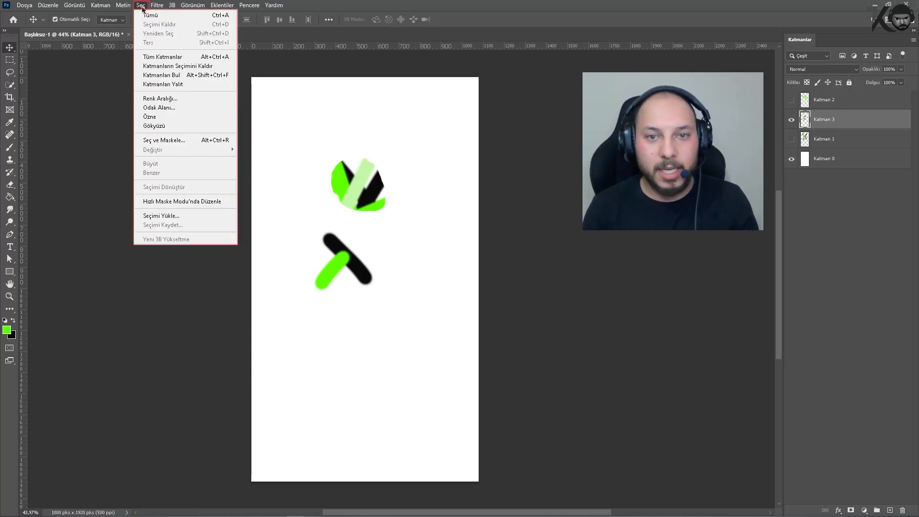
pyautogui.click(173, 140)
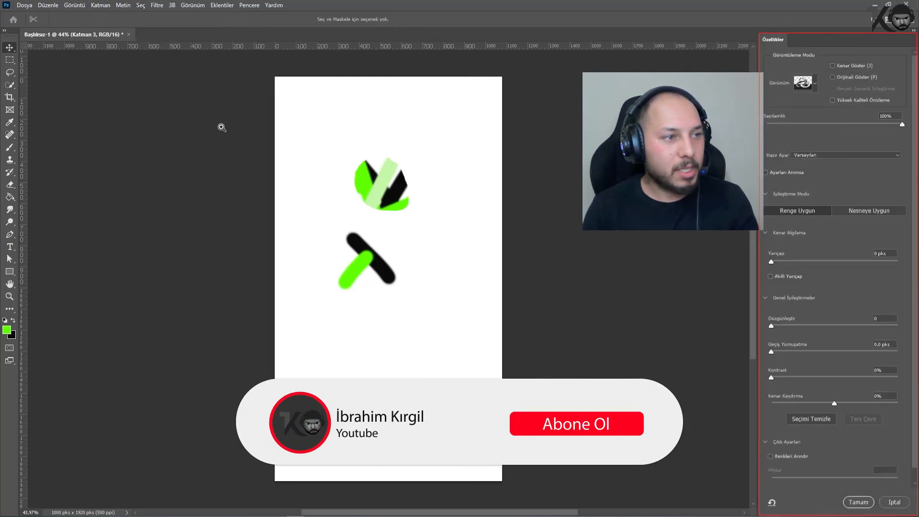
pyautogui.click(895, 502)
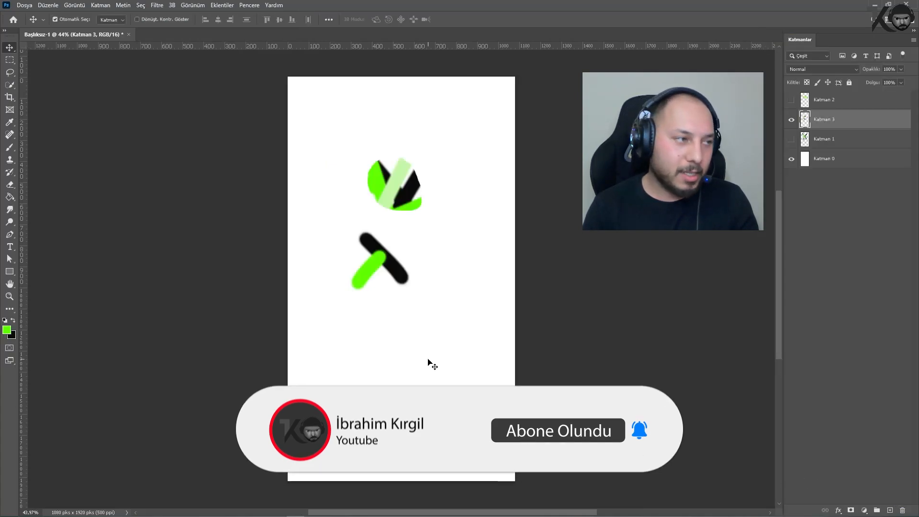